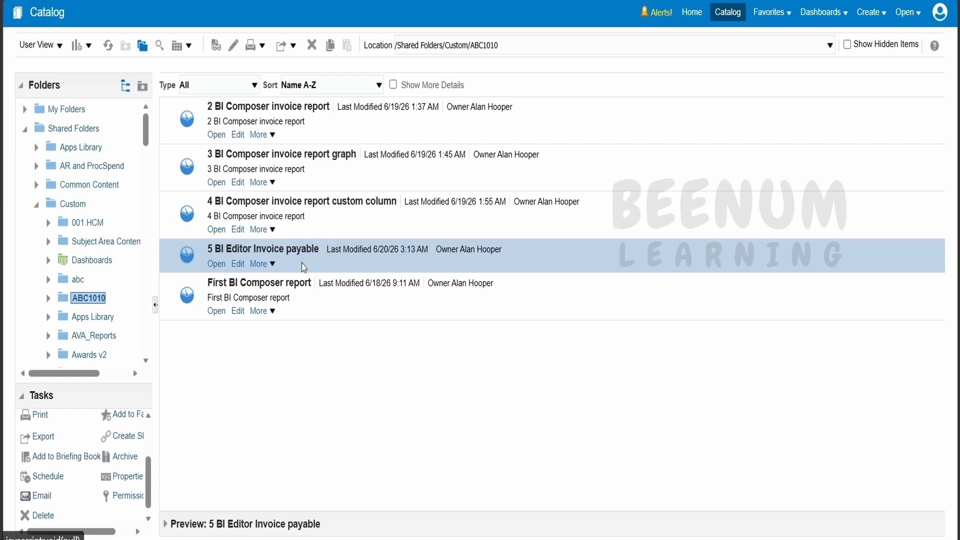
# Copy the report 5 BI Editor Invoice payable and paste the duplicate into the ABC1010 folder
pyautogui.scroll(3, 107, 452)
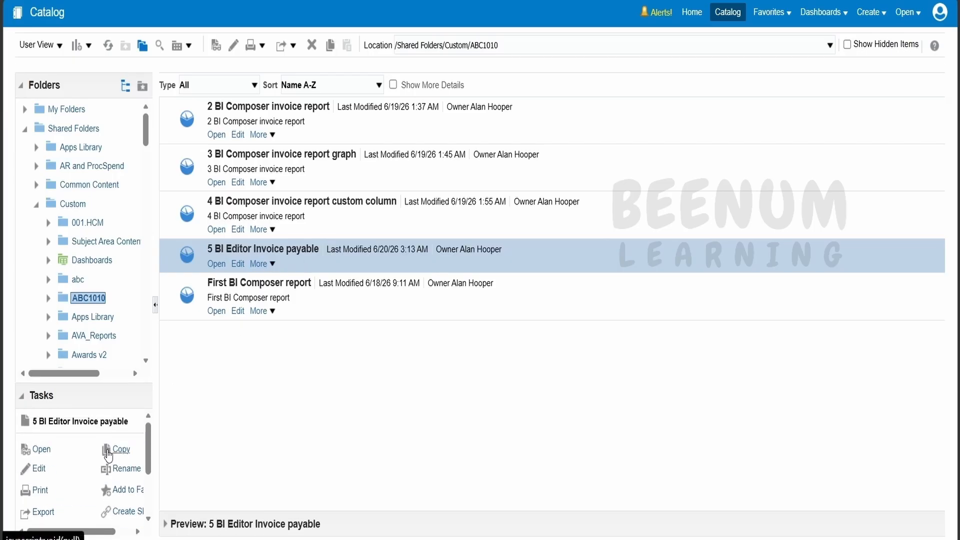
pyautogui.click(121, 450)
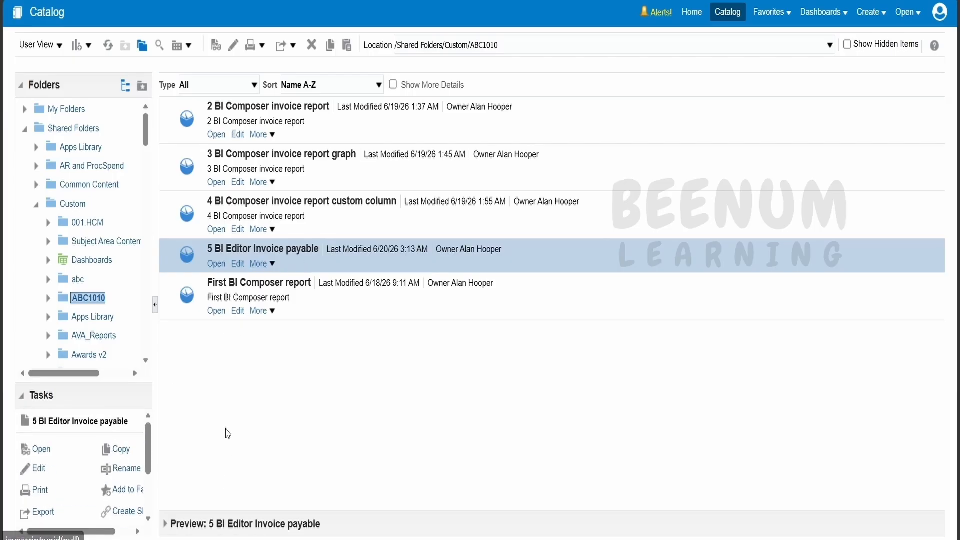
pyautogui.click(85, 300)
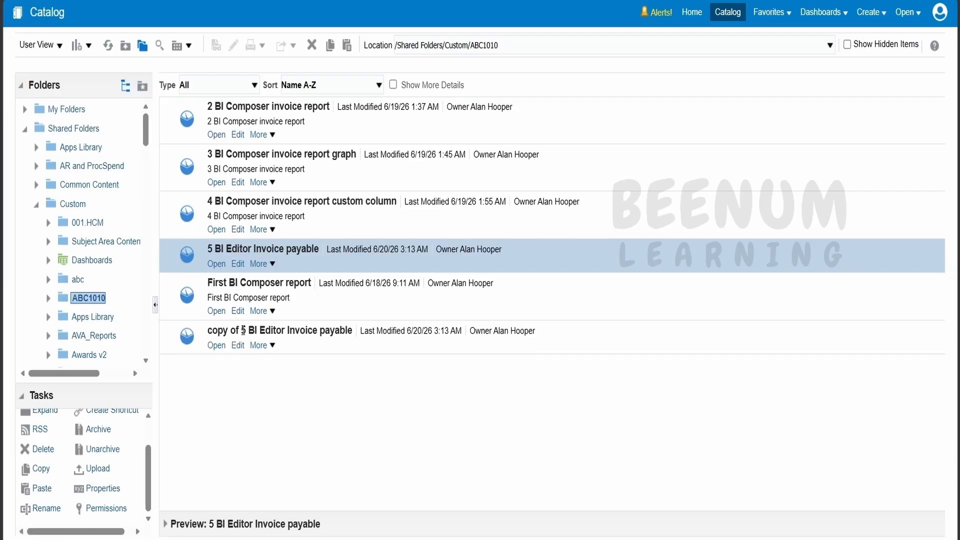
# Rename the copied report as "6 BI Editor Invoice payable calcuated fields"
pyautogui.click(263, 345)
pyautogui.click(324, 439)
pyautogui.click(270, 346)
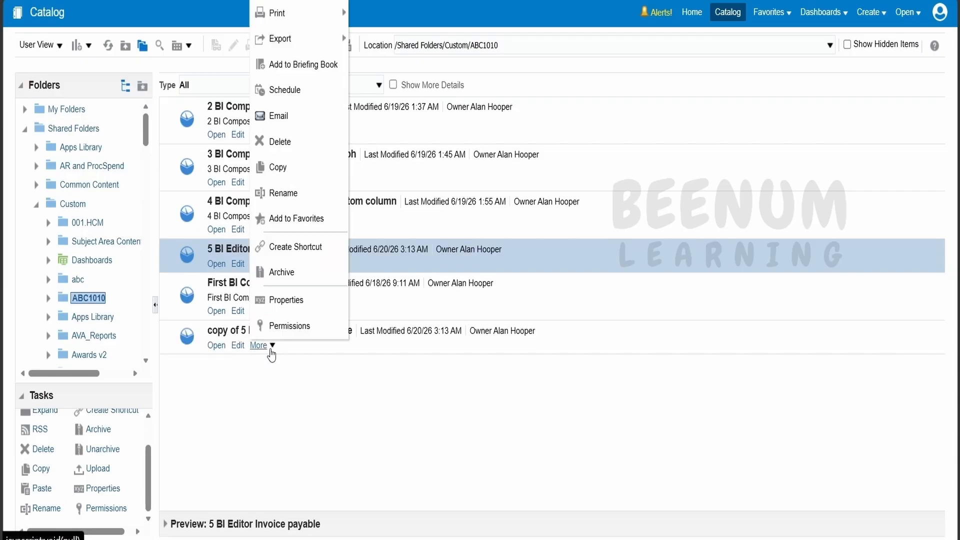
pyautogui.click(293, 197)
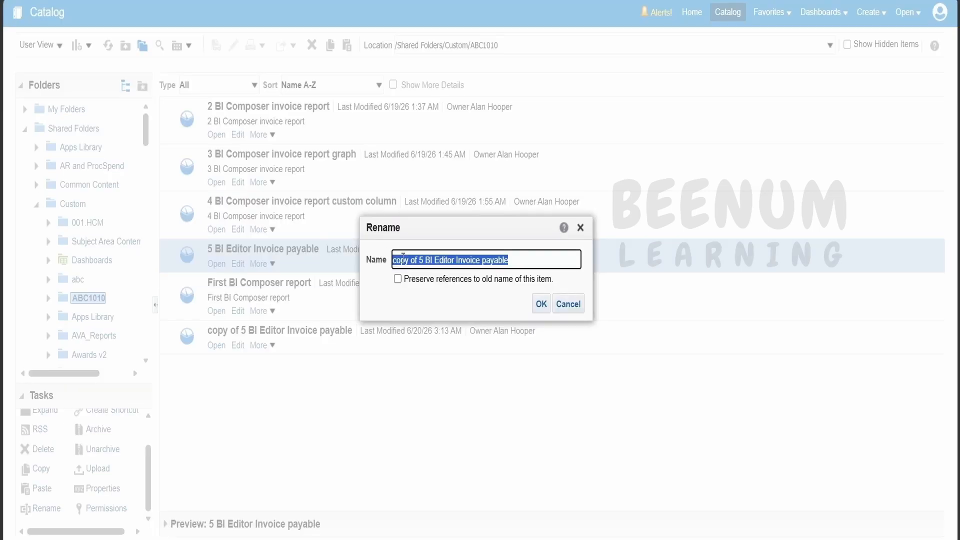
pyautogui.moveTo(423, 259); pyautogui.dragTo(299, 266)
pyautogui.write('6')
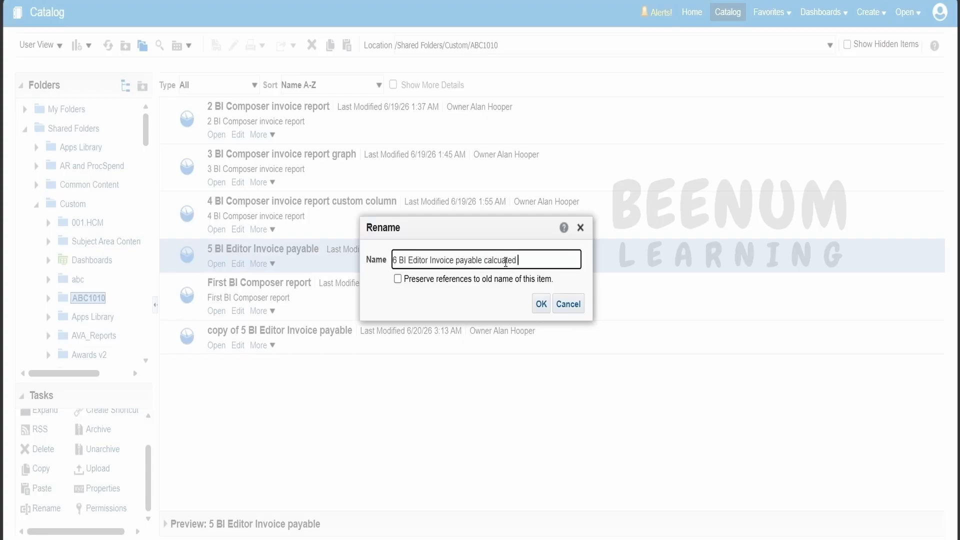
pyautogui.write('s')
pyautogui.click(541, 304)
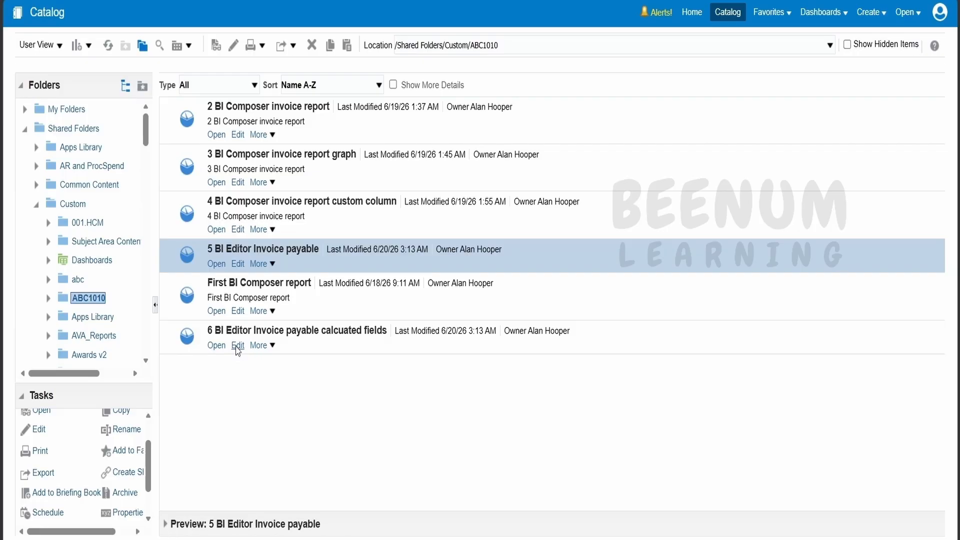
# Open the report 6 BI Editor Invoice payable calcuated fields for editing and show its criteria
pyautogui.click(237, 346)
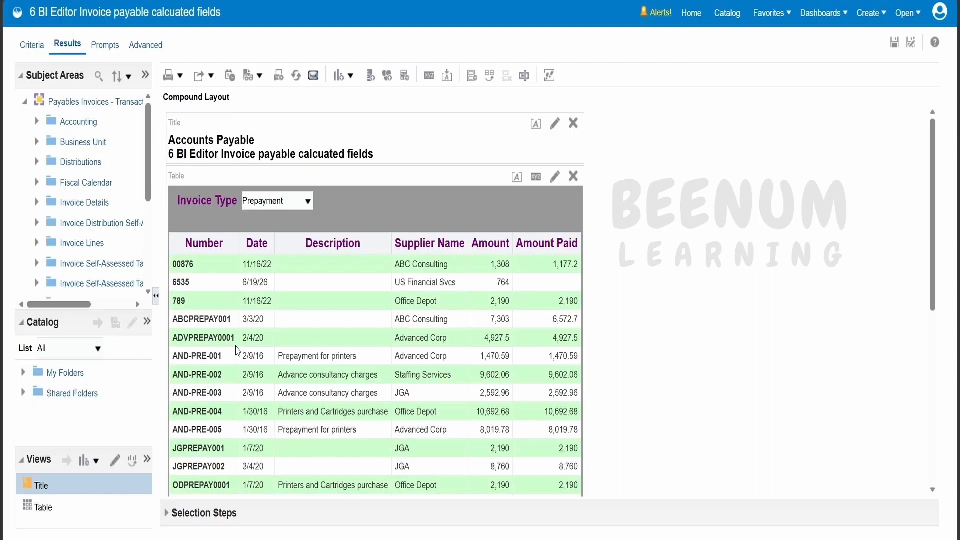
pyautogui.click(32, 45)
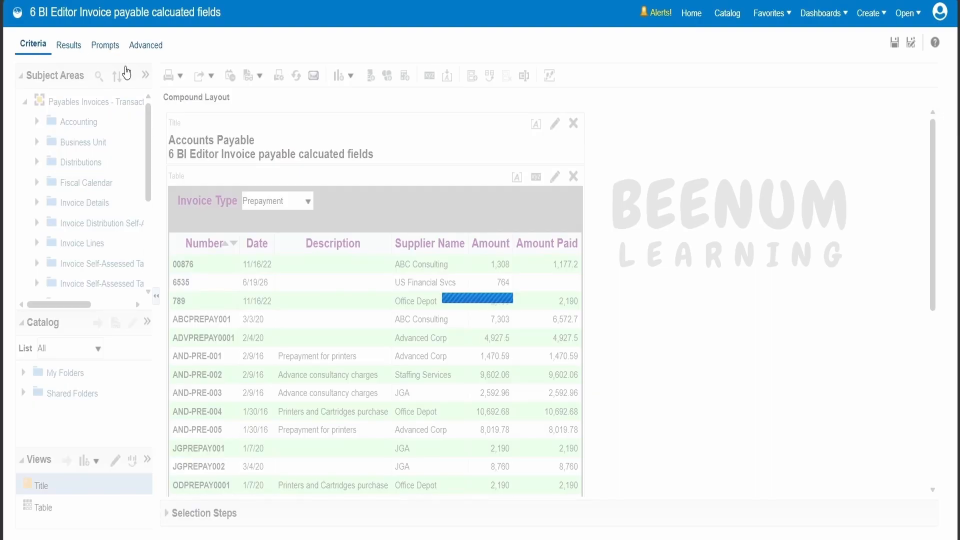
pyautogui.click(642, 159)
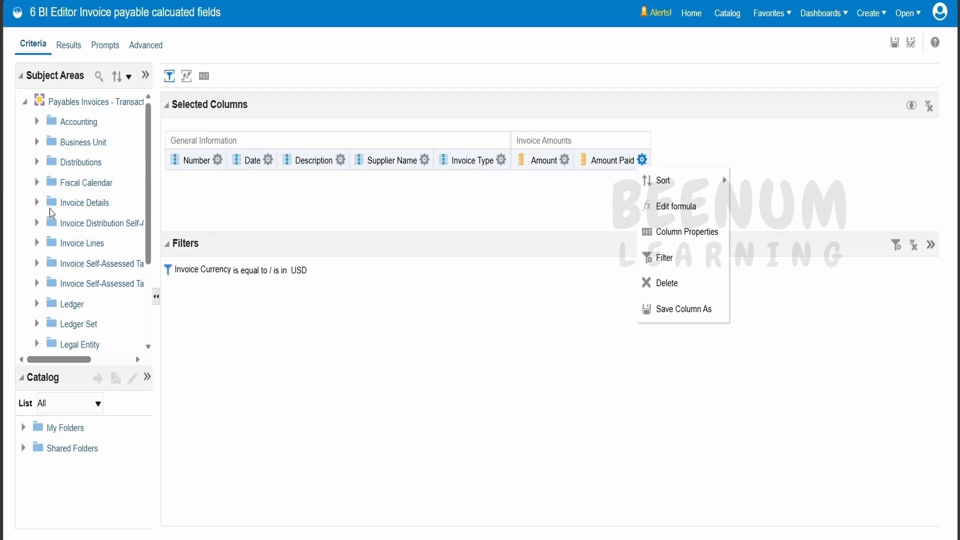
# Add the Invoice Date column from the General Information folder under Invoice Details to the selected columns
pyautogui.click(37, 202)
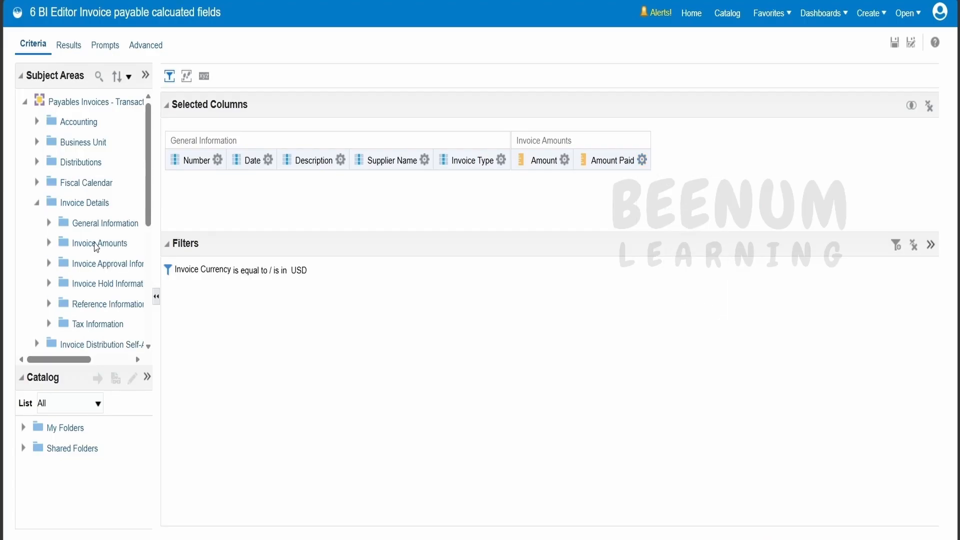
pyautogui.click(84, 226)
pyautogui.scroll(-10, 93, 252)
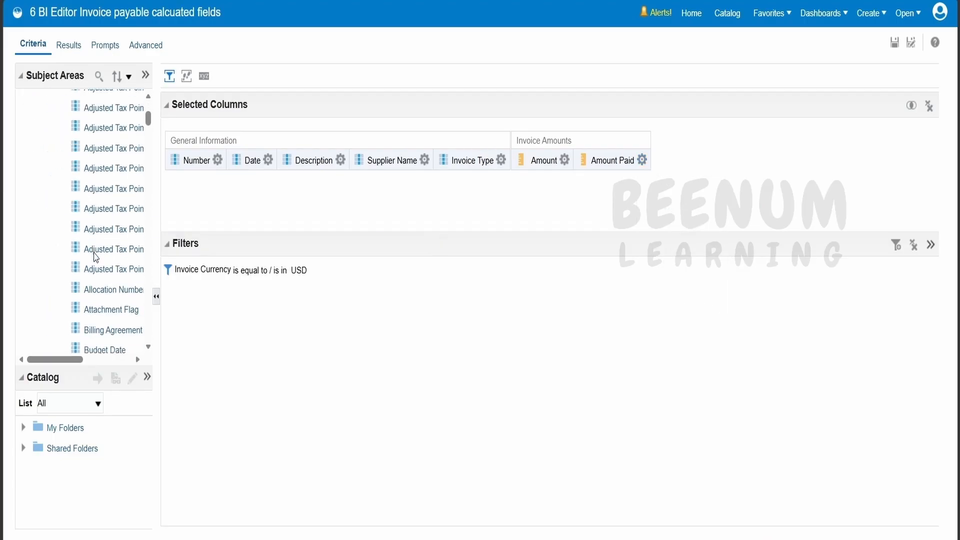
pyautogui.scroll(-15, 94, 257)
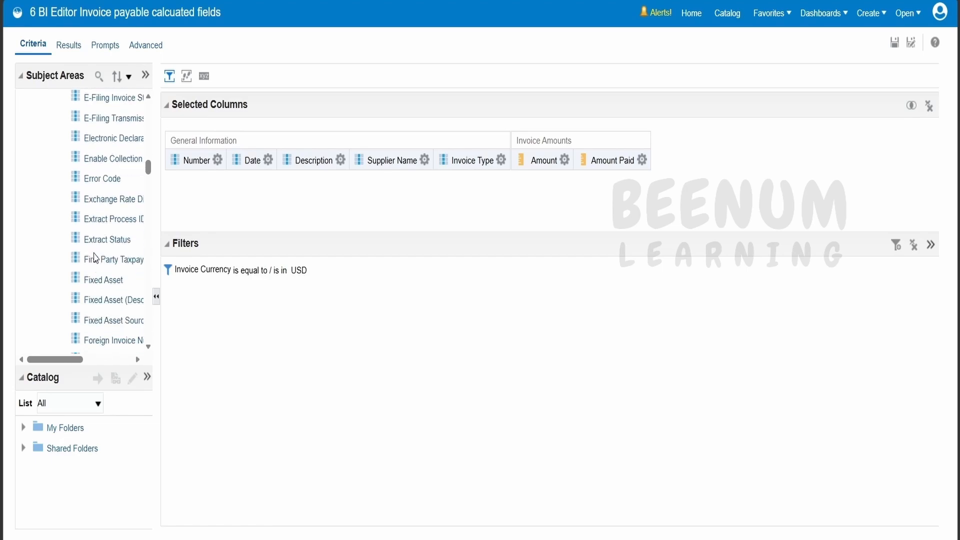
pyautogui.scroll(-10, 95, 258)
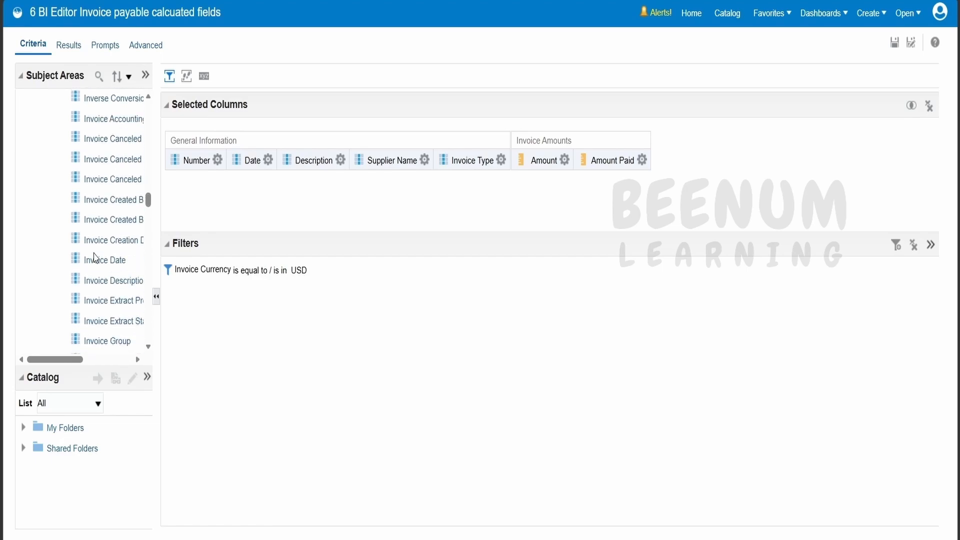
pyautogui.doubleClick(105, 189)
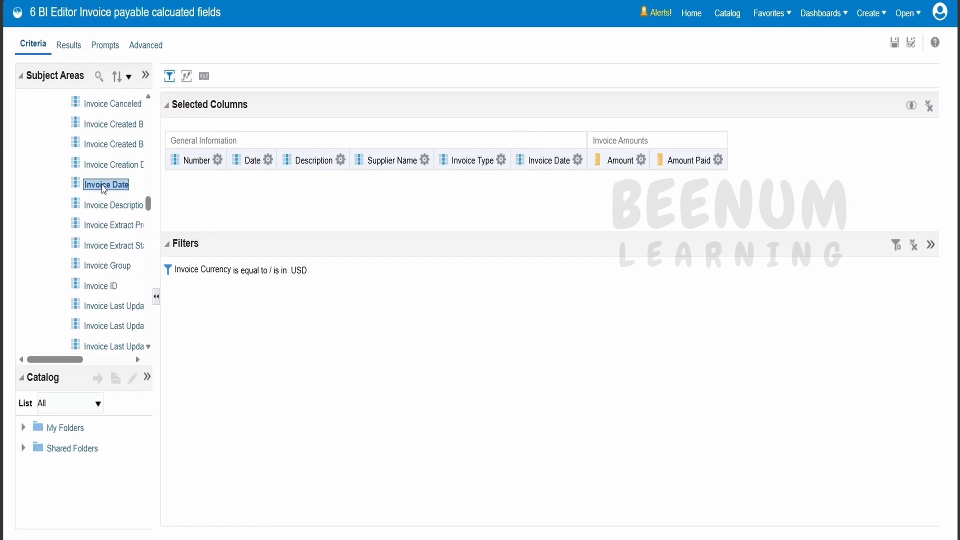
# Enable custom headings for the Invoice Date column and set its column heading to "Days Passed"
pyautogui.click(580, 159)
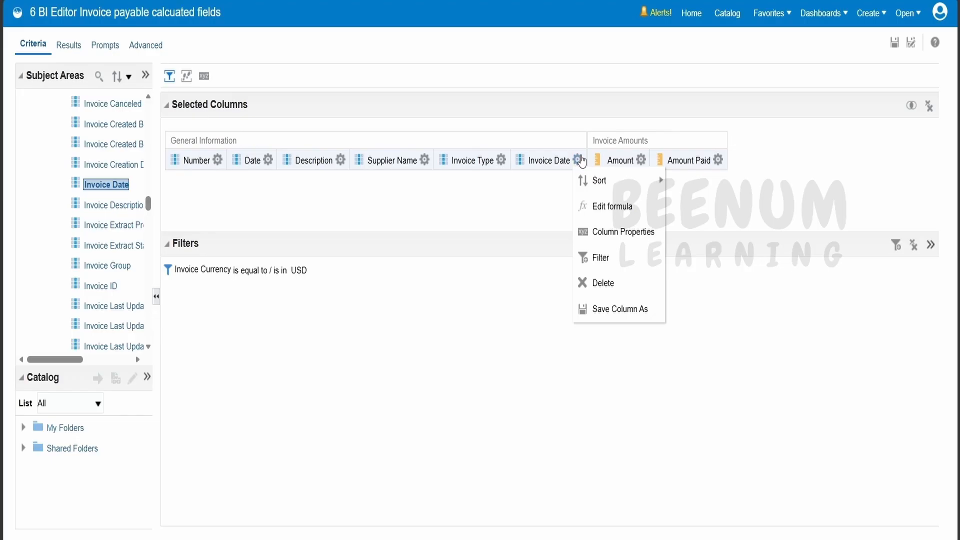
pyautogui.click(597, 231)
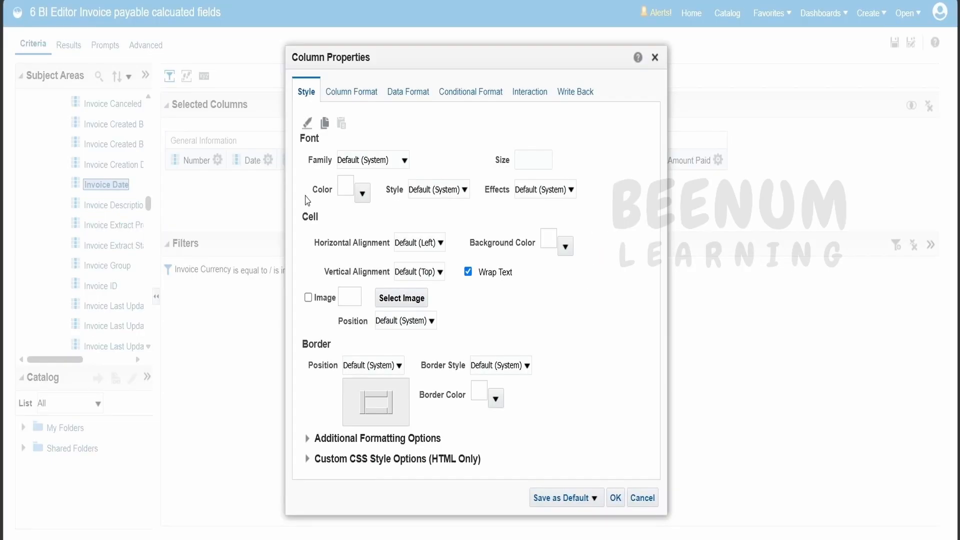
pyautogui.click(348, 98)
pyautogui.click(377, 186)
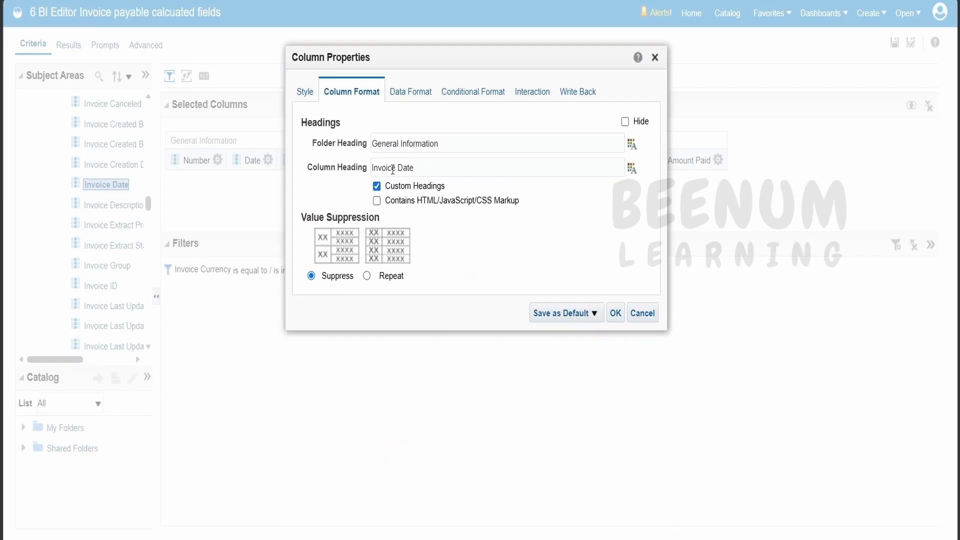
pyautogui.doubleClick(392, 169)
pyautogui.press('BackSpace')
pyautogui.click(631, 168)
pyautogui.moveTo(665, 176); pyautogui.dragTo(522, 119)
pyautogui.click(615, 313)
# Copy the heading format of the Supplier Name column and leave its properties without changes
pyautogui.click(424, 159)
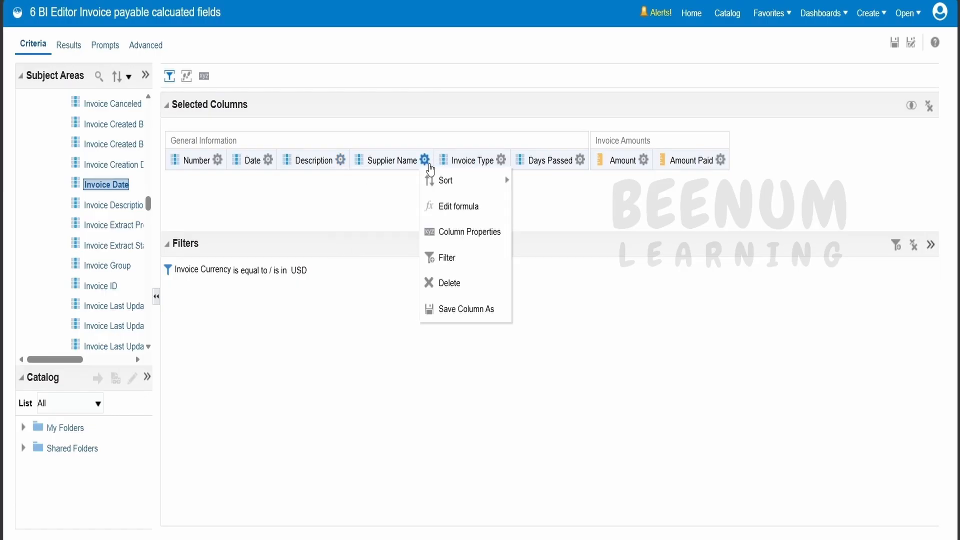
pyautogui.click(455, 231)
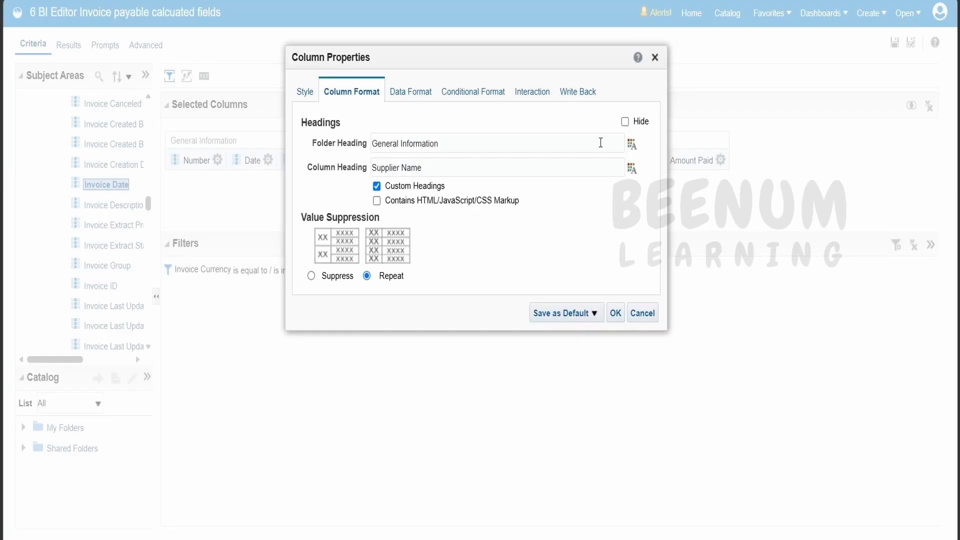
pyautogui.click(631, 168)
pyautogui.moveTo(677, 173); pyautogui.dragTo(320, 62)
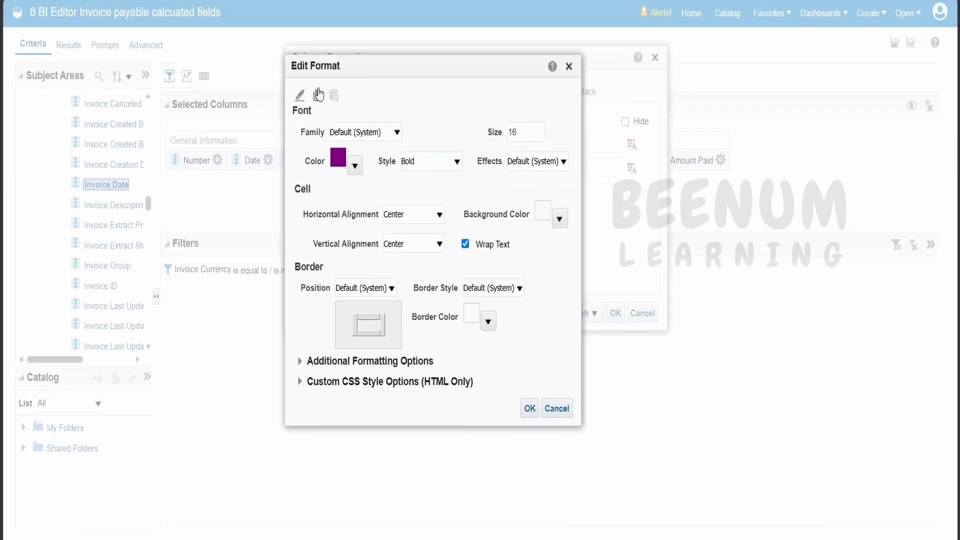
pyautogui.click(556, 408)
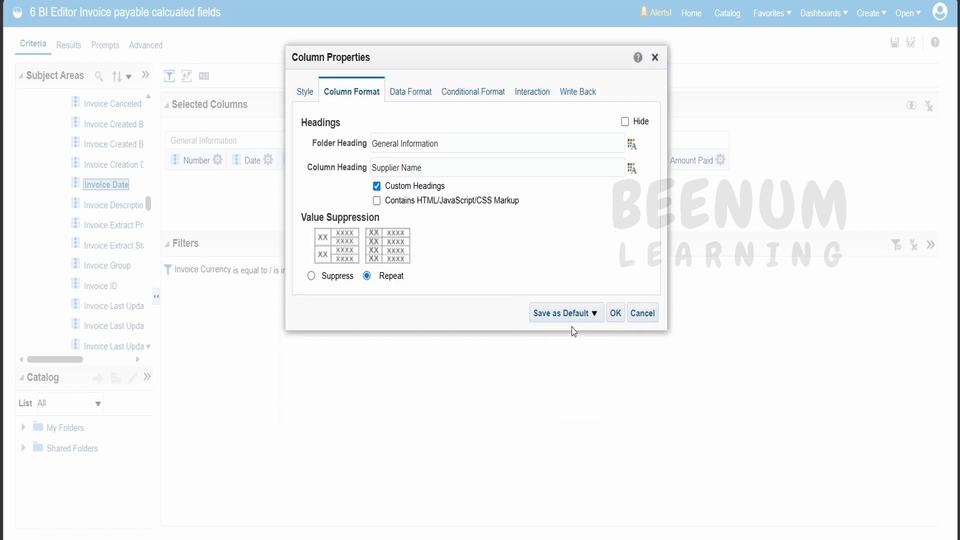
pyautogui.click(641, 313)
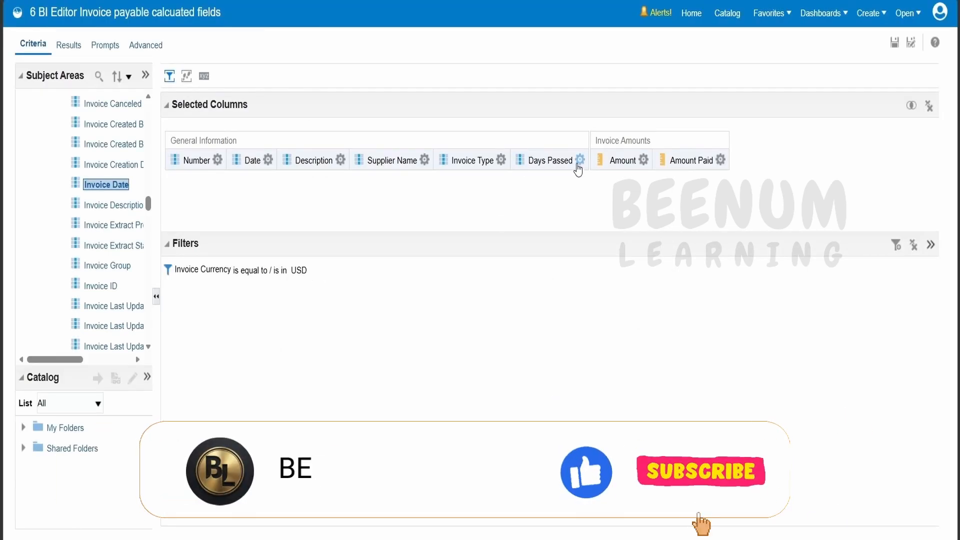
# Paste the copied heading format onto the Days Passed column heading and apply it
pyautogui.click(578, 162)
pyautogui.click(600, 232)
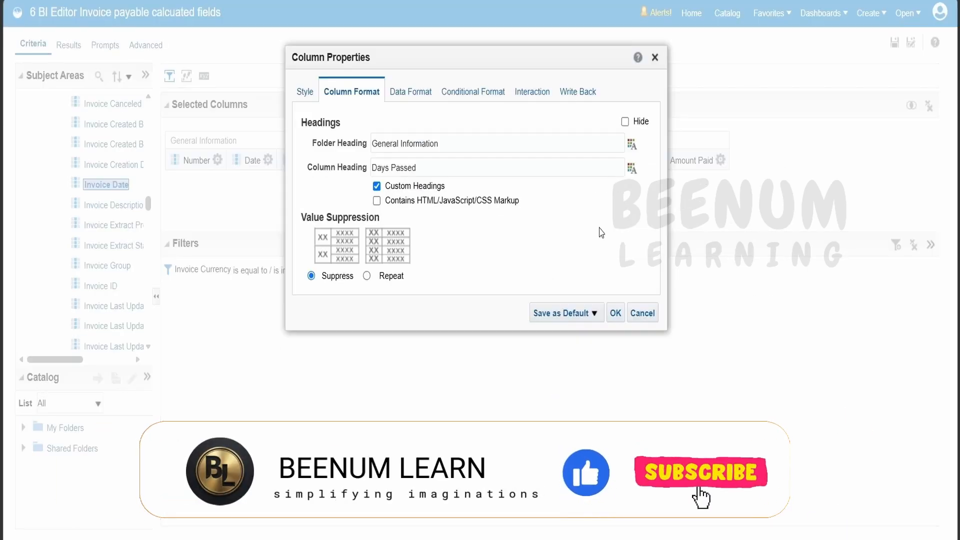
pyautogui.click(632, 169)
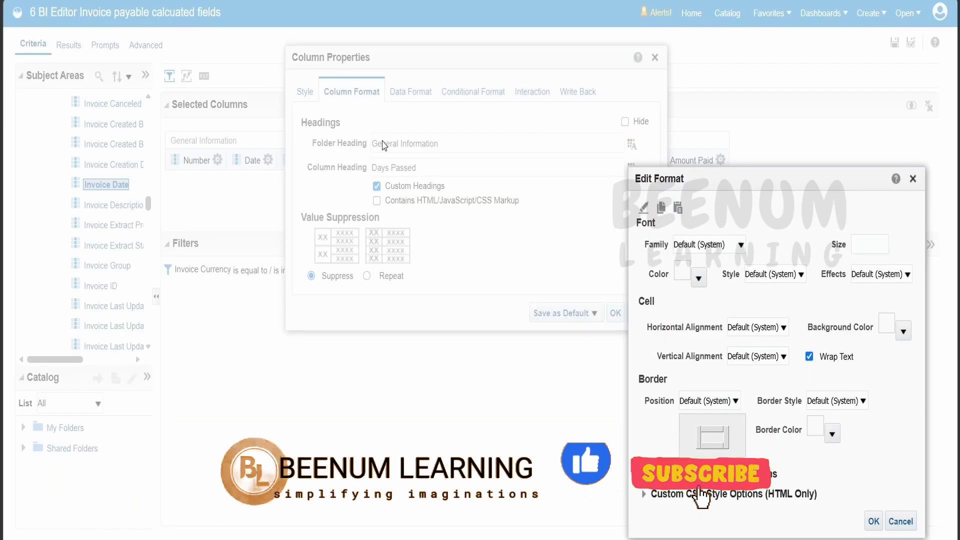
pyautogui.click(872, 521)
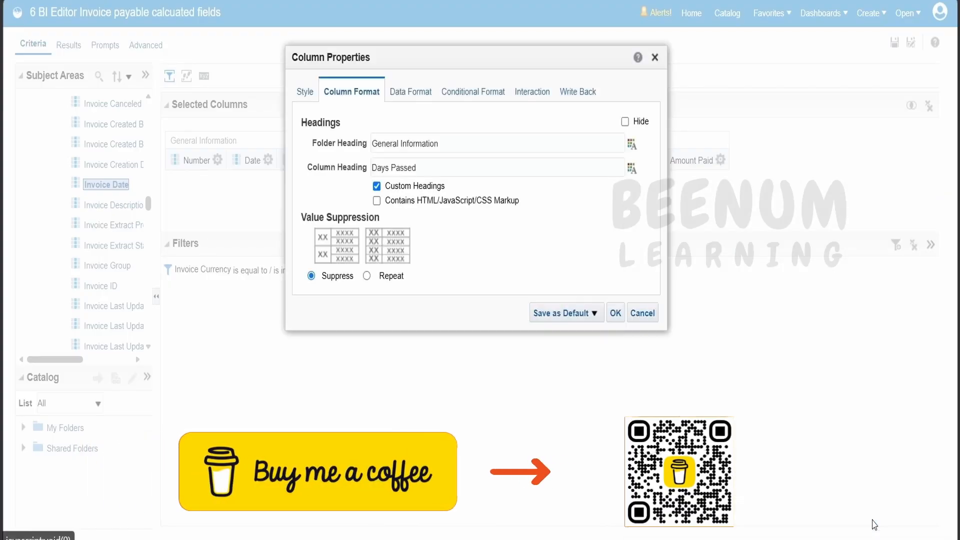
pyautogui.click(615, 313)
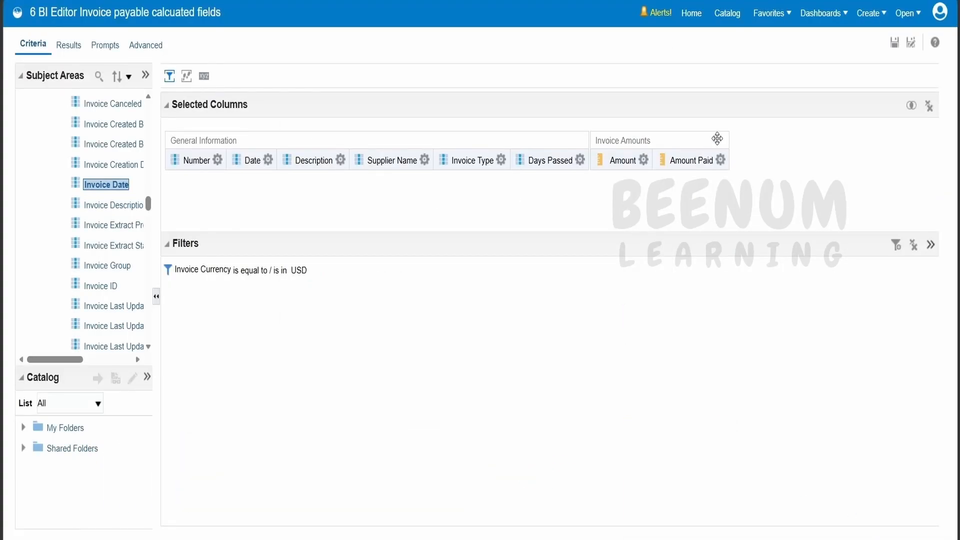
# Save the report and display its results
pyautogui.click(894, 43)
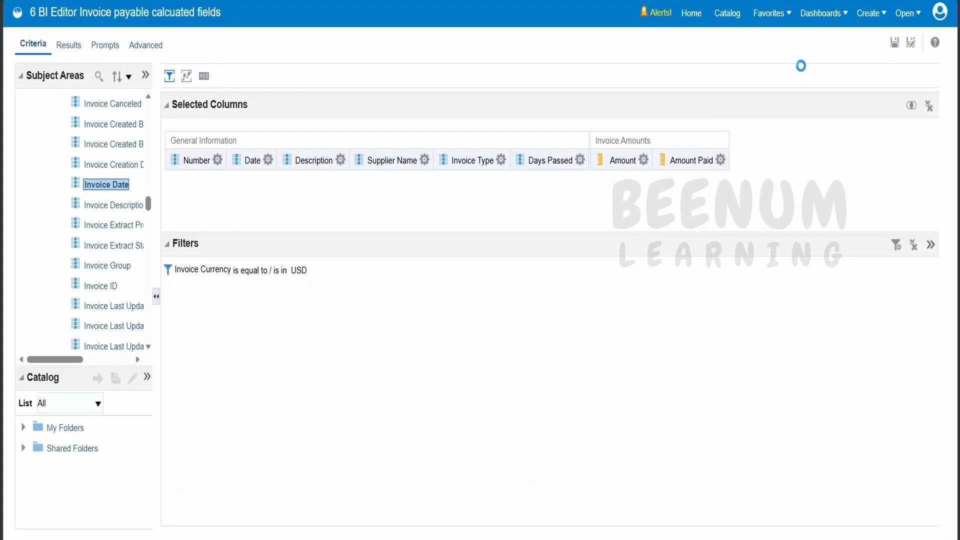
pyautogui.click(76, 51)
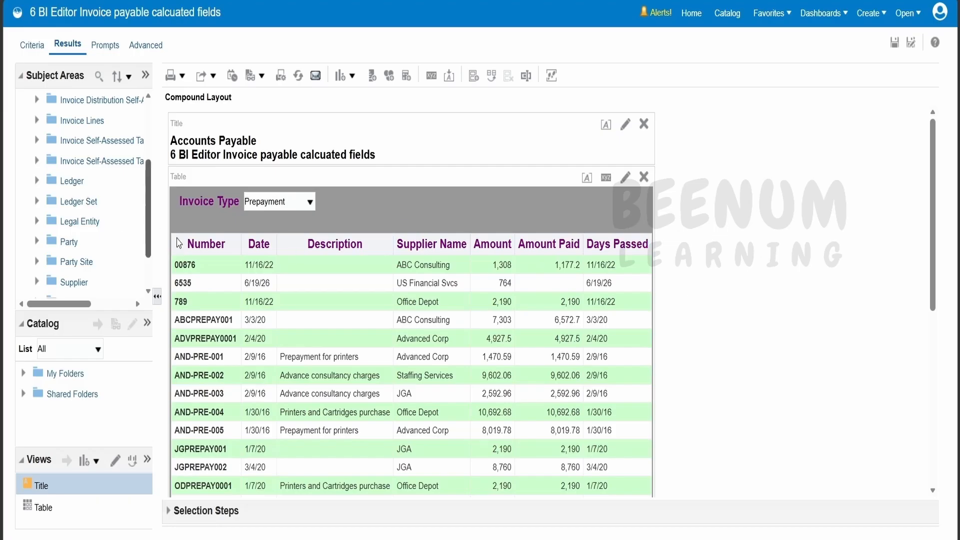
# Open the column formula of Days Passed in the report criteria and expand the Calendar/Date group in the function list
pyautogui.click(34, 46)
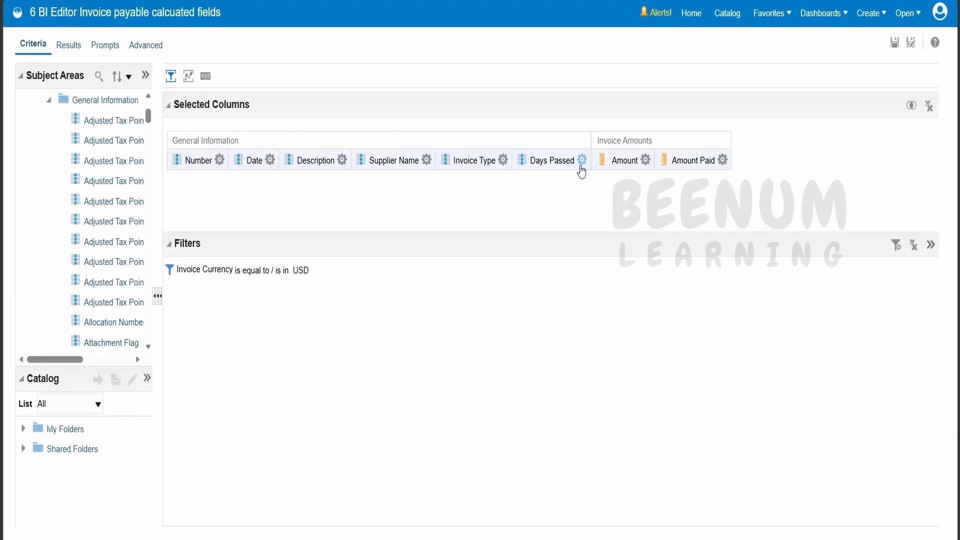
pyautogui.click(582, 159)
pyautogui.click(600, 205)
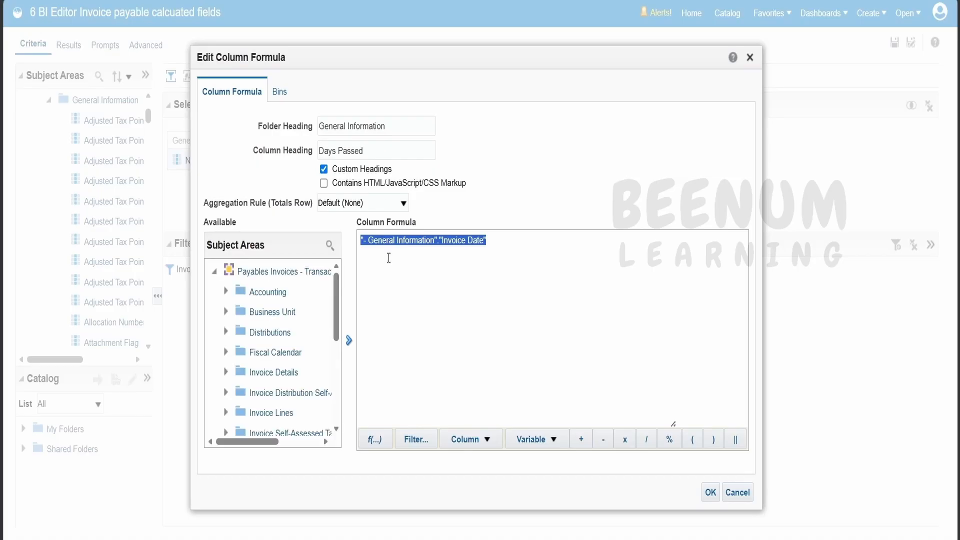
pyautogui.click(403, 240)
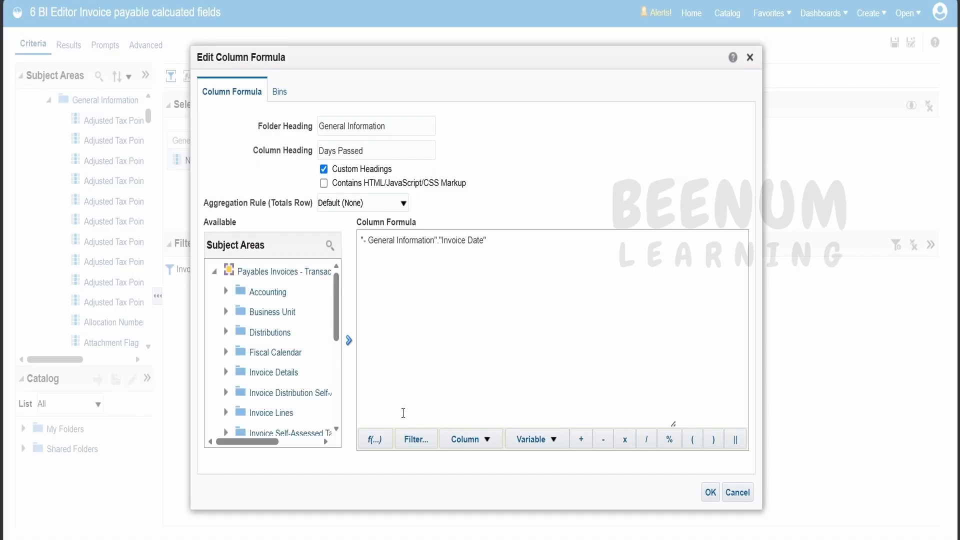
pyautogui.click(375, 440)
pyautogui.scroll(-2, 420, 227)
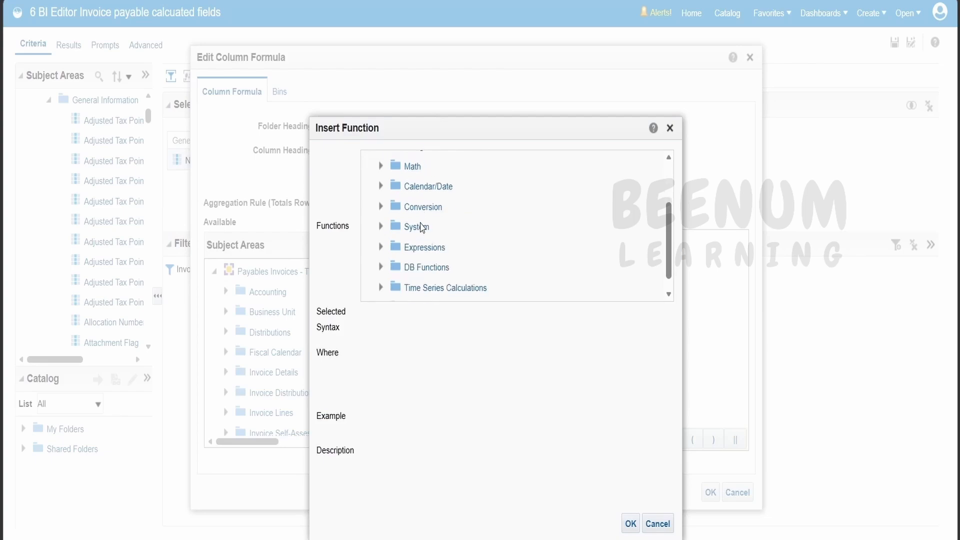
pyautogui.click(381, 186)
pyautogui.scroll(-2, 448, 220)
pyautogui.scroll(2, 450, 216)
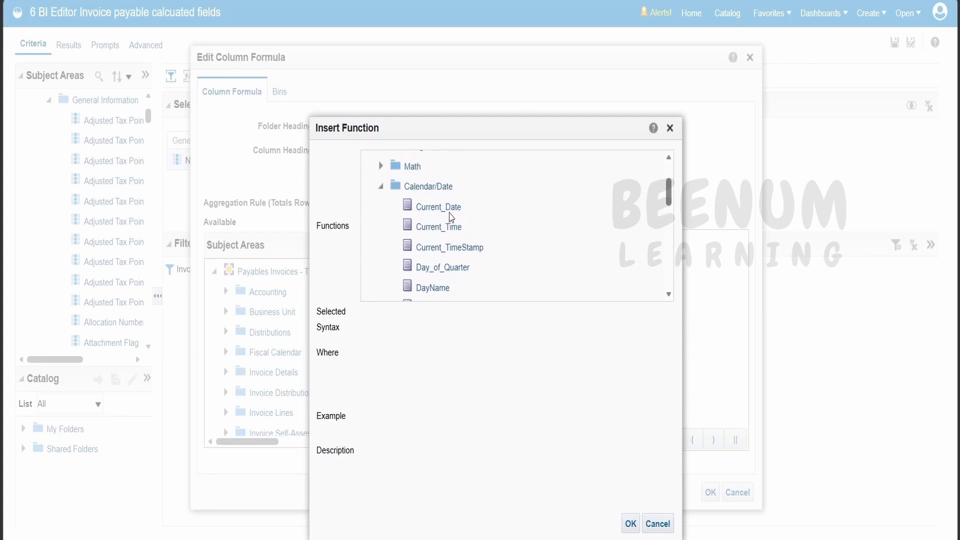
# Examine the DB Functions, Time Series Calculations and Analytics function groups, and read the TIMESTAMPDIFF description in the SQL Reference
pyautogui.scroll(-8, 455, 220)
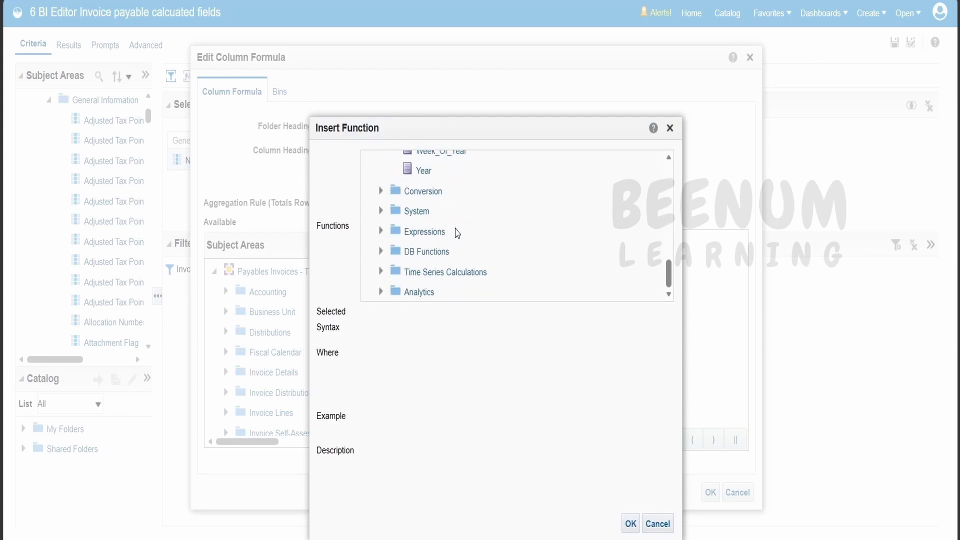
pyautogui.click(391, 251)
pyautogui.scroll(-1, 407, 252)
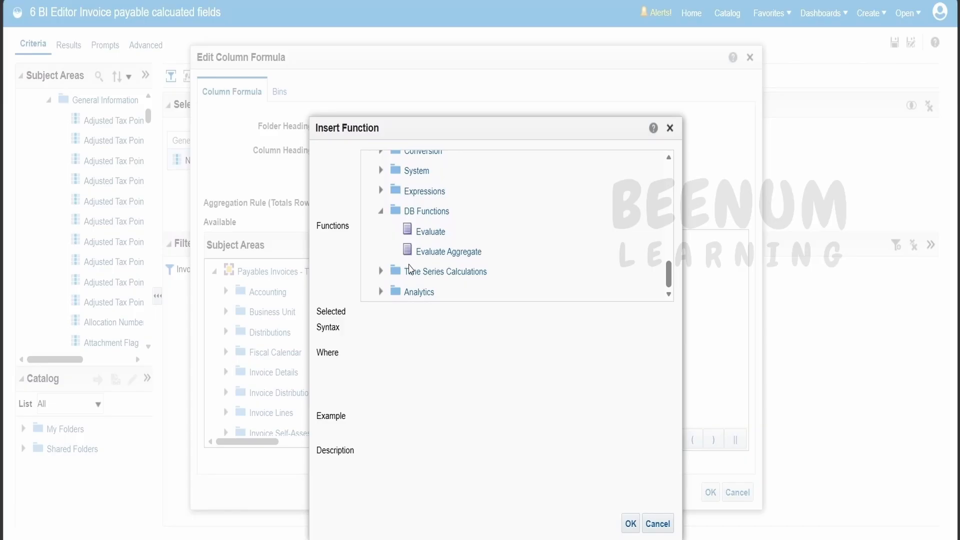
pyautogui.click(380, 271)
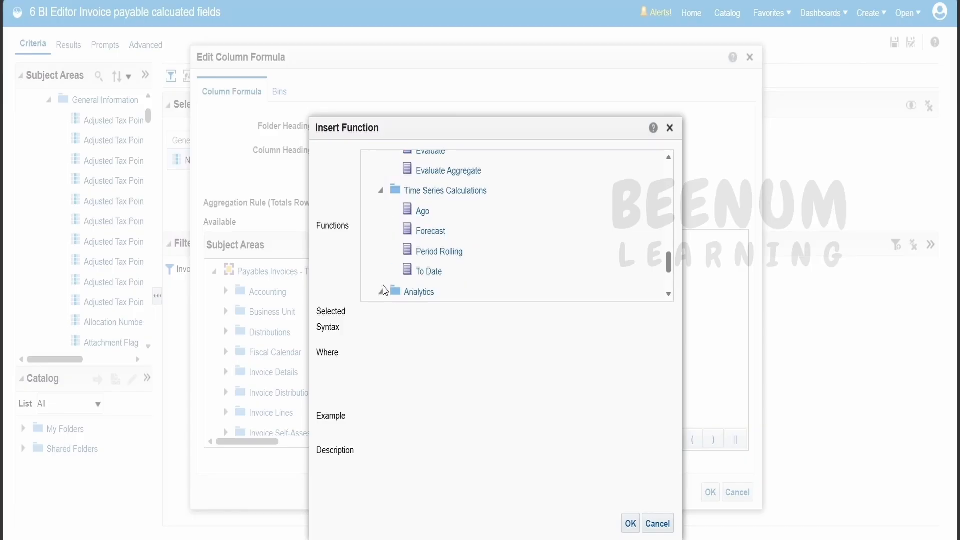
pyautogui.click(380, 291)
pyautogui.scroll(-2, 407, 270)
pyautogui.scroll(6, 407, 268)
pyautogui.scroll(-2, 407, 268)
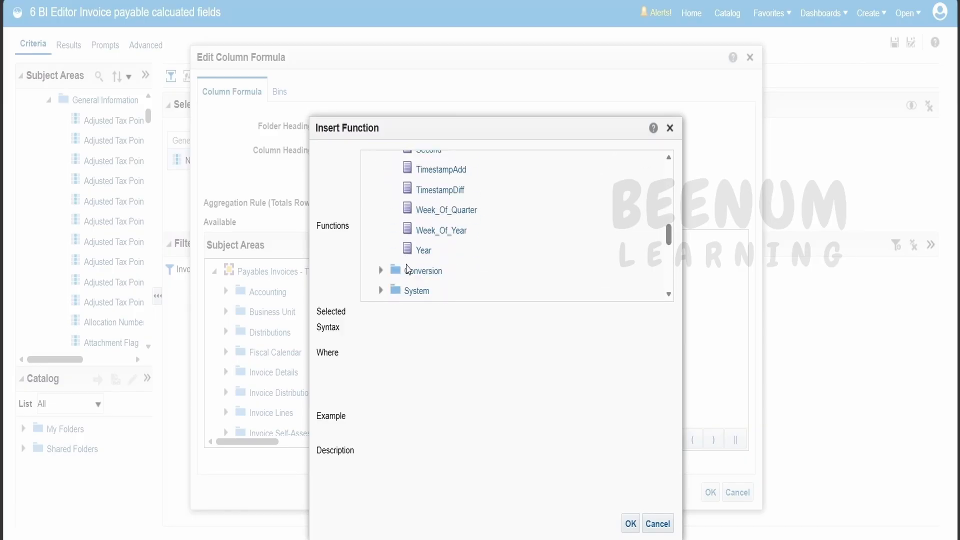
pyautogui.scroll(5, 408, 268)
pyautogui.scroll(2, 409, 269)
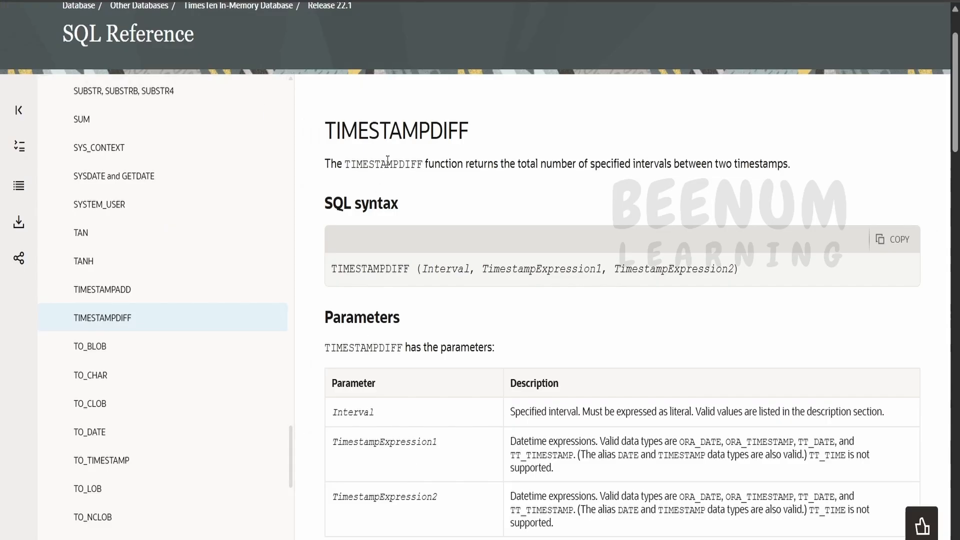
pyautogui.doubleClick(388, 160)
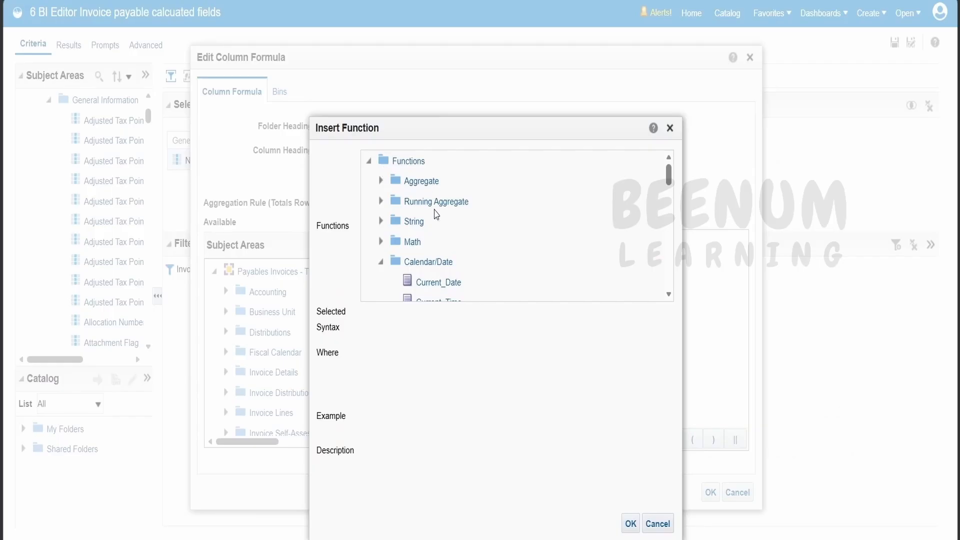
# Try to insert the TimestampDiff function from the Calendar/Date group into the Days Passed column formula
pyautogui.scroll(-5, 435, 220)
pyautogui.scroll(-5, 435, 254)
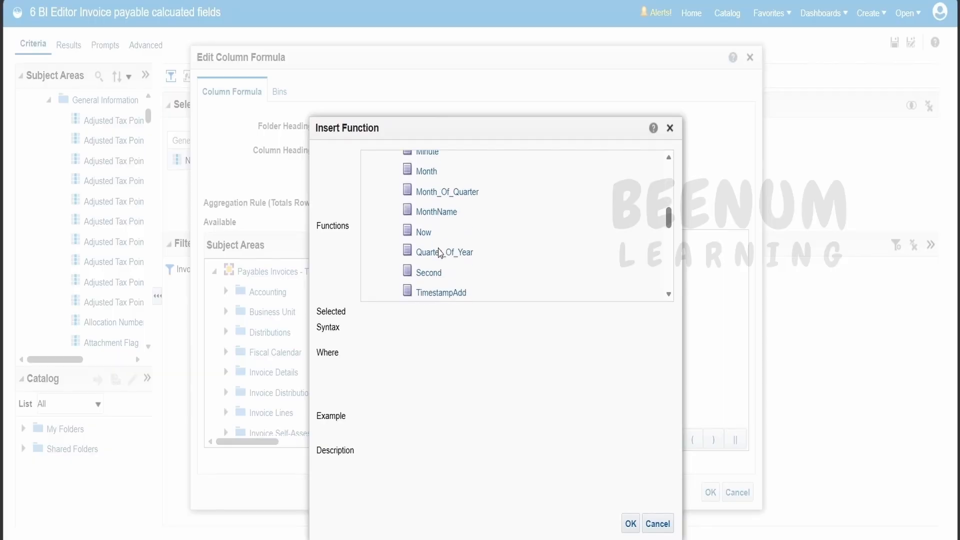
pyautogui.click(444, 174)
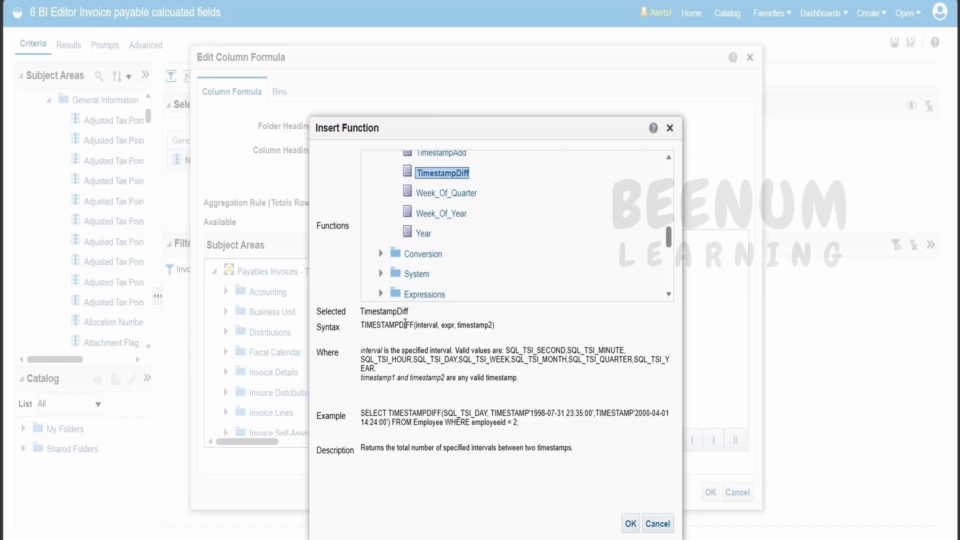
pyautogui.click(627, 524)
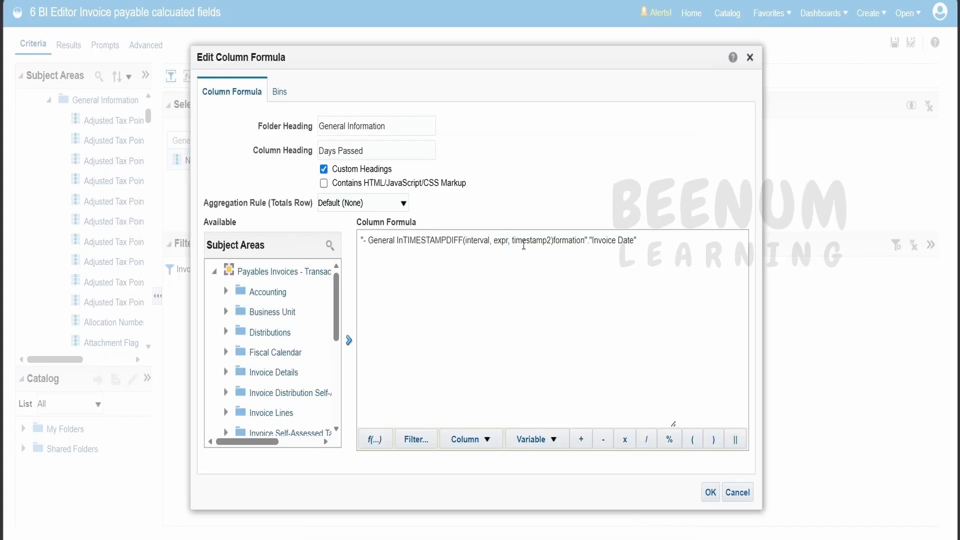
# Undo the function insertion and close the column formula without applying it
pyautogui.moveTo(404, 242); pyautogui.dragTo(422, 256)
pyautogui.click(421, 256)
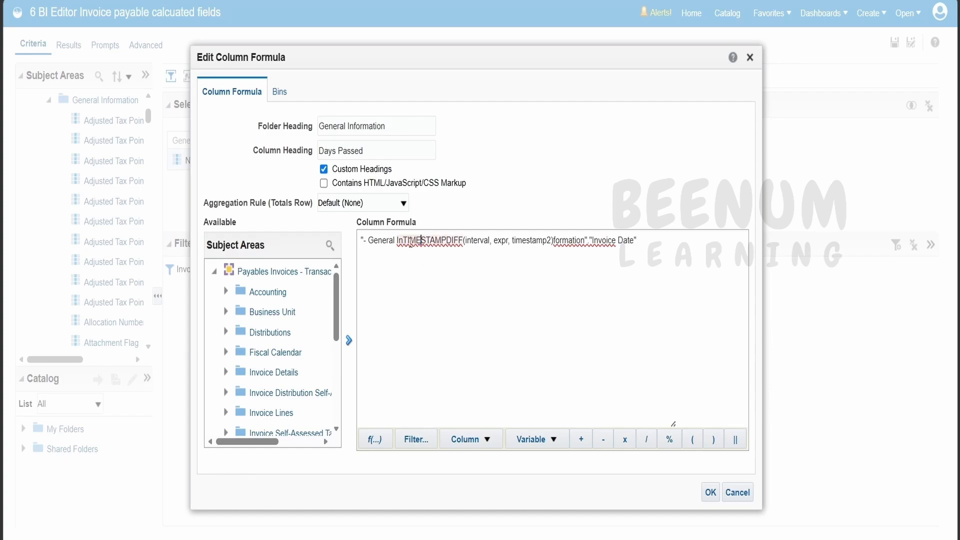
pyautogui.hotkey('ctrl', 'z')
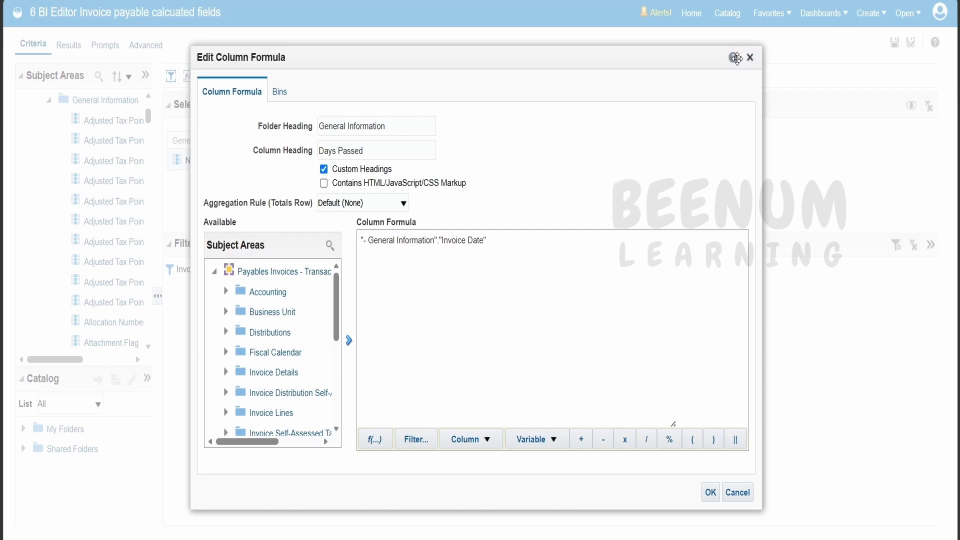
pyautogui.click(749, 57)
# Reopen the Days Passed column formula and insert the TimestampDiff function in front of the Invoice Date reference
pyautogui.click(582, 160)
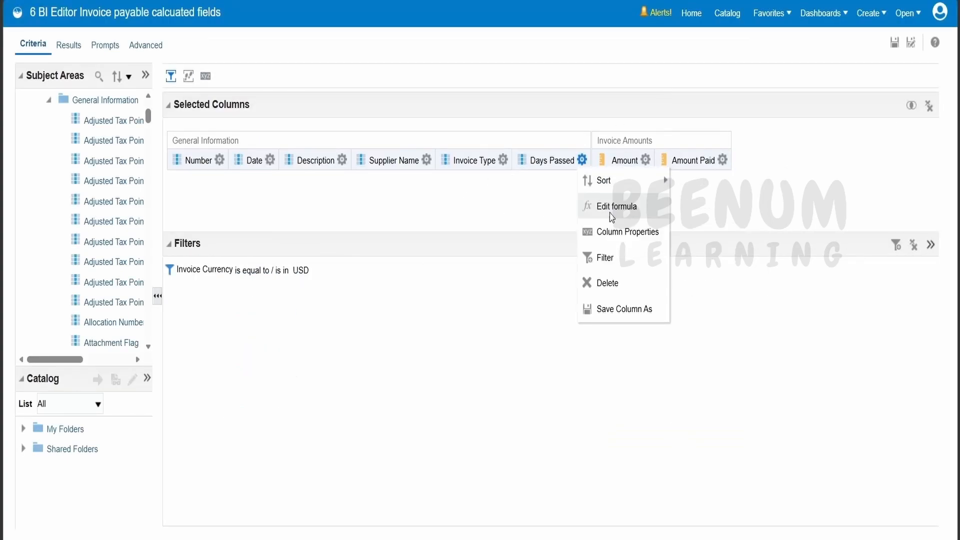
pyautogui.click(614, 214)
pyautogui.click(362, 240)
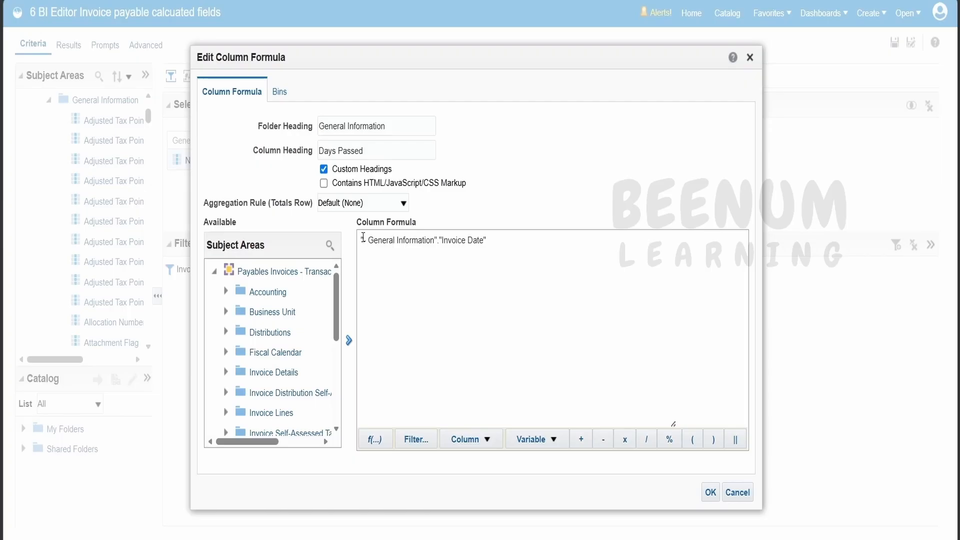
pyautogui.click(376, 439)
pyautogui.scroll(-10, 422, 265)
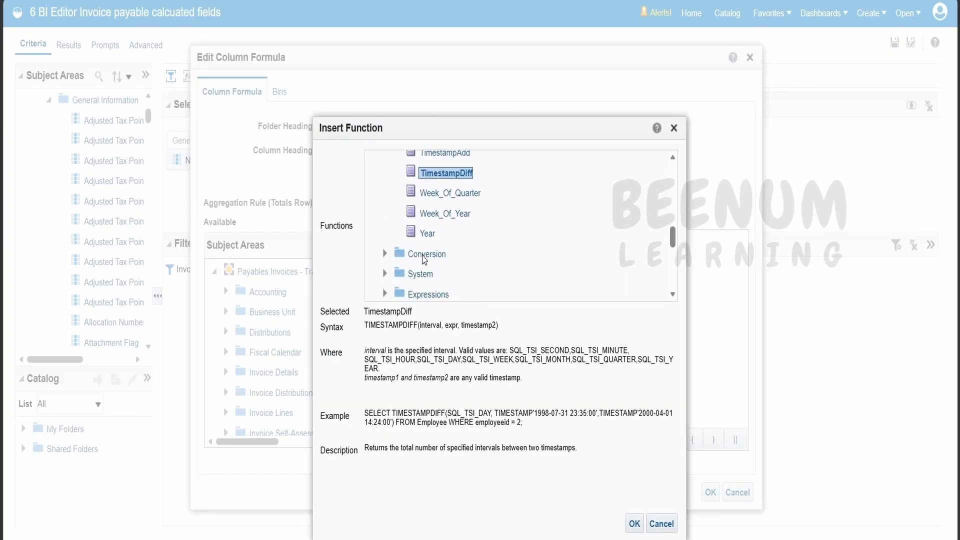
pyautogui.doubleClick(434, 176)
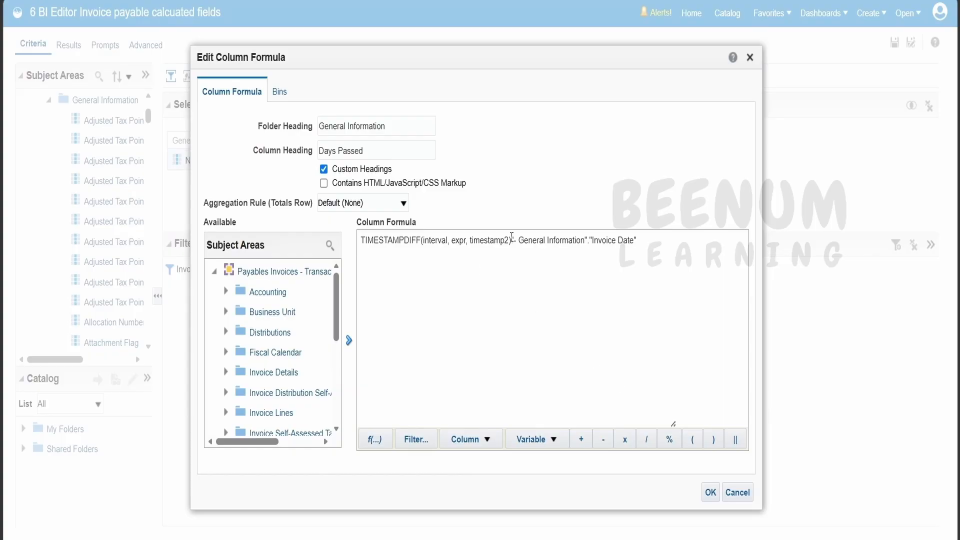
# Rearrange the formula so the Invoice Date reference replaces expr as the second TIMESTAMPDIFF argument, followed by timestamp2 and the closing bracket
pyautogui.moveTo(511, 242); pyautogui.dragTo(453, 242)
pyautogui.hotkey('ctrl', 'c')
pyautogui.press('BackSpace')
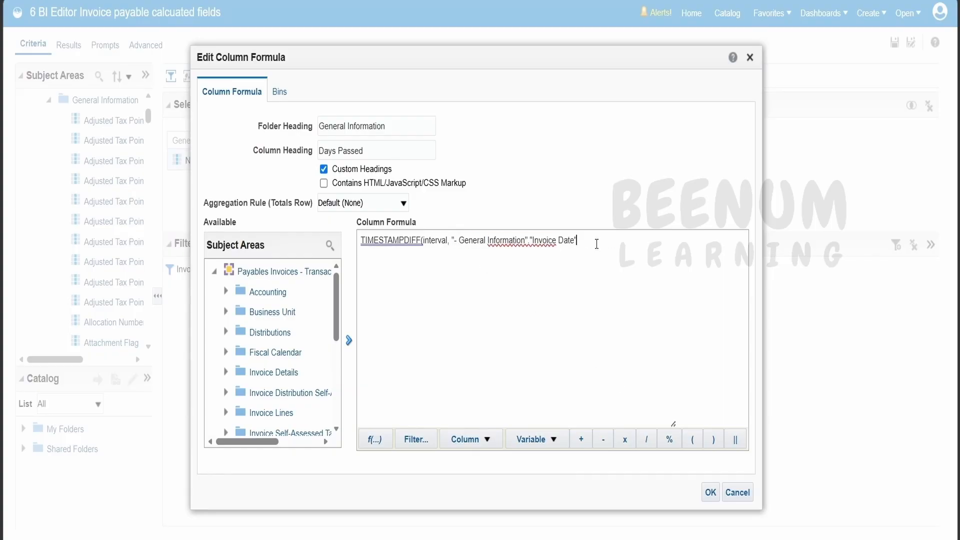
pyautogui.hotkey('ctrl', 'v')
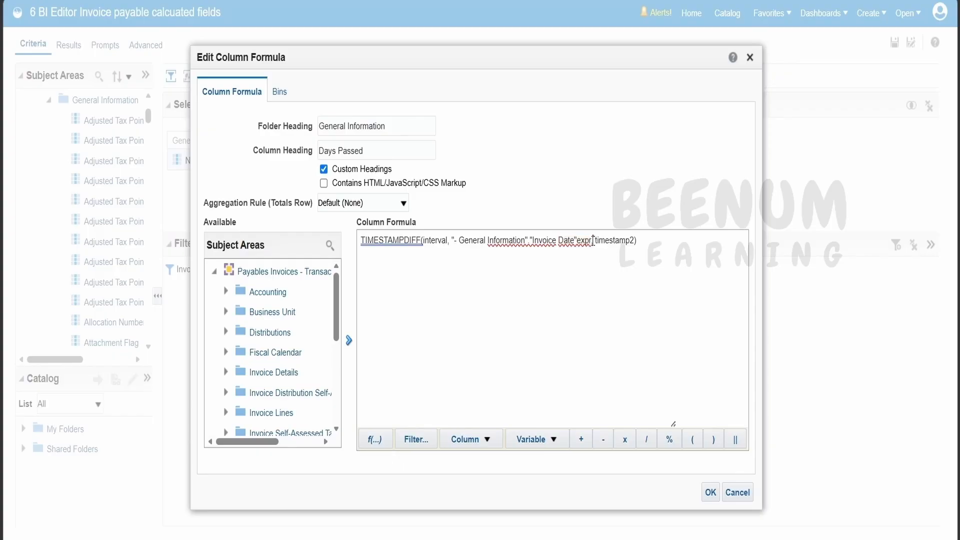
pyautogui.moveTo(591, 242); pyautogui.dragTo(578, 242)
pyautogui.press('BackSpace')
# Consult the TIMESTAMPDIFF page in the SQL Reference and replace the interval argument in the formula with SQL_TSI_DAY
pyautogui.doubleClick(439, 240)
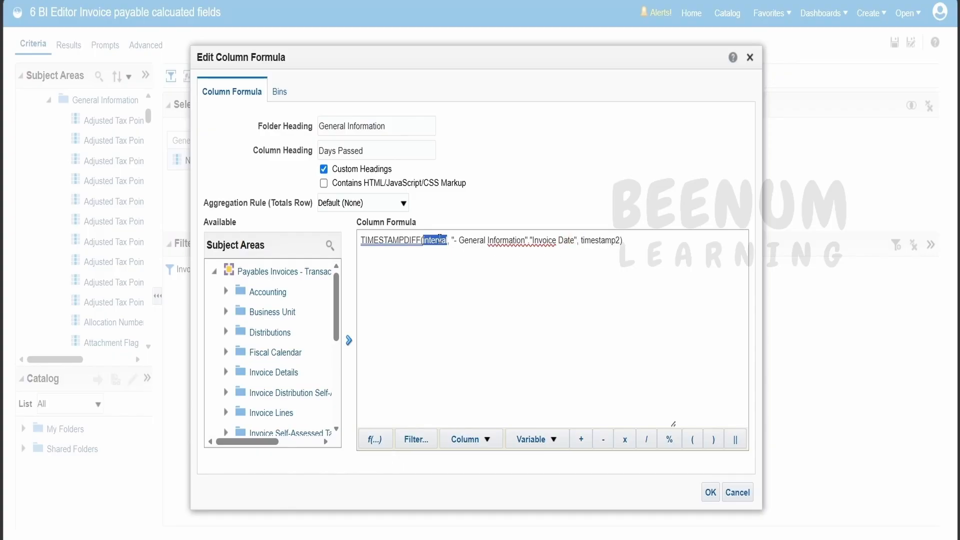
pyautogui.press('BackSpace')
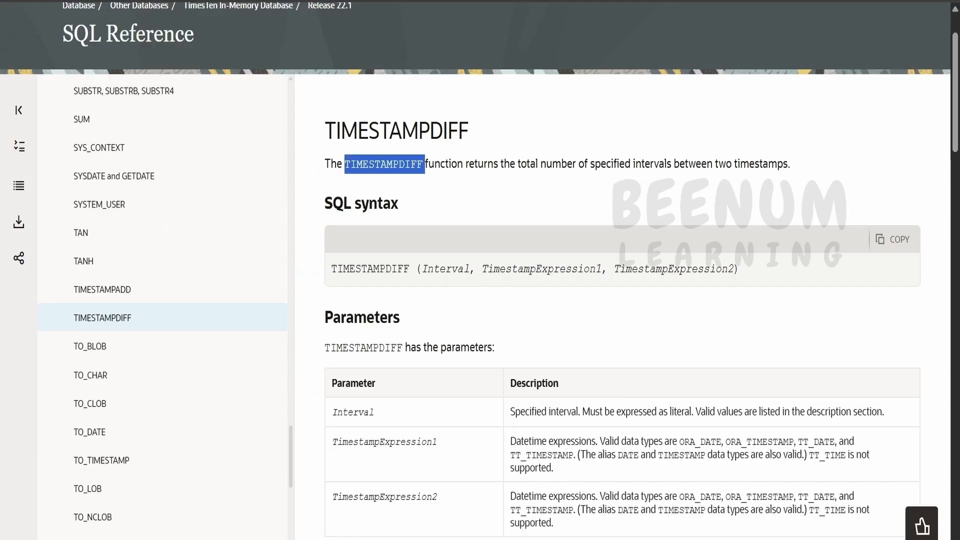
pyautogui.scroll(-1, 417, 233)
pyautogui.scroll(2, 416, 234)
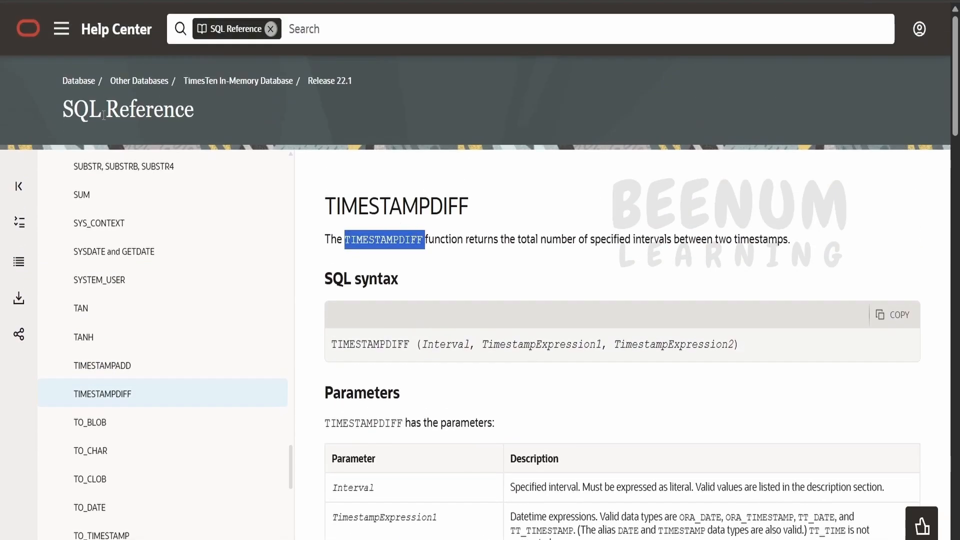
pyautogui.scroll(-7, 475, 242)
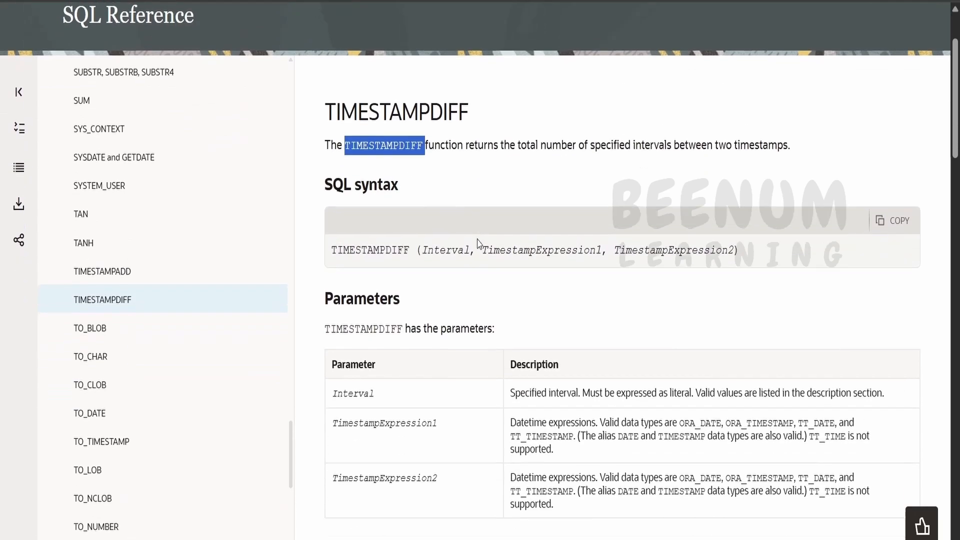
pyautogui.scroll(-2, 397, 302)
pyautogui.doubleClick(409, 349)
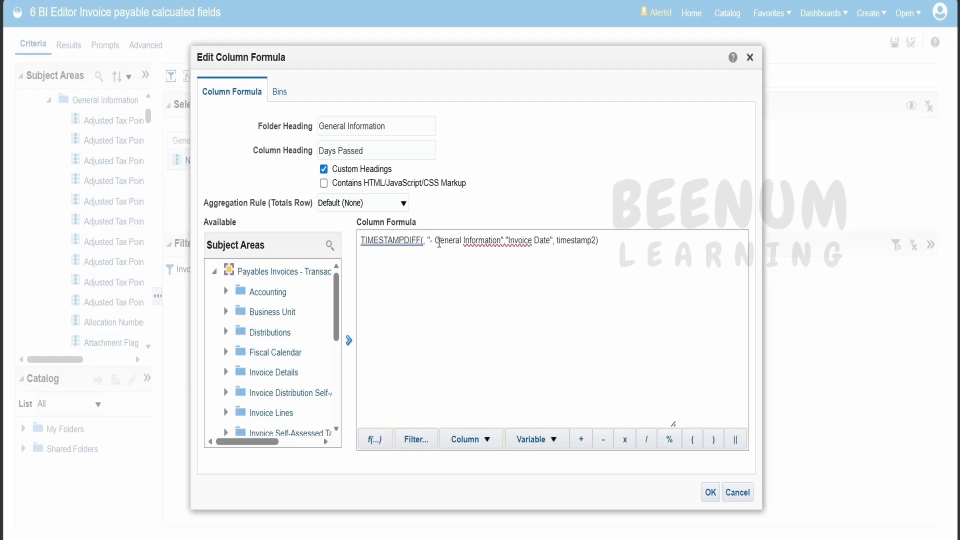
pyautogui.write('SQL_TSI_DAY')
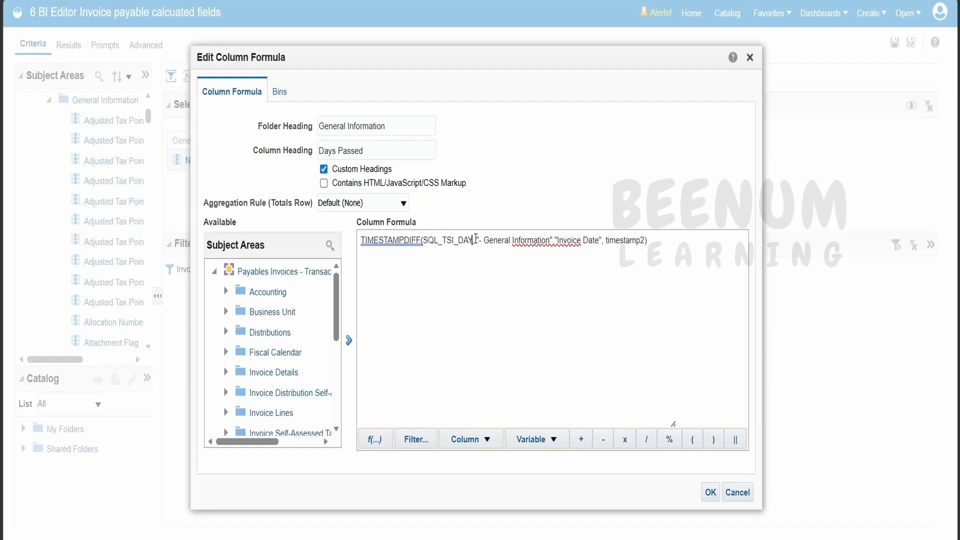
# Replace the timestamp2 argument with the Current_Date function and apply the Days Passed column formula
pyautogui.moveTo(476, 239); pyautogui.dragTo(593, 239)
pyautogui.doubleClick(618, 241)
pyautogui.press('BackSpace')
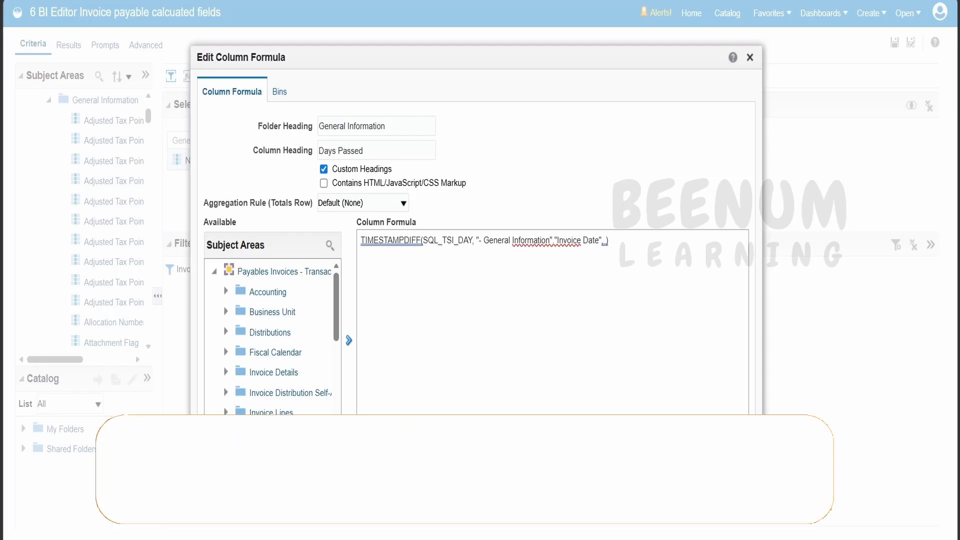
pyautogui.click(375, 439)
pyautogui.scroll(-3, 394, 263)
pyautogui.scroll(2, 400, 257)
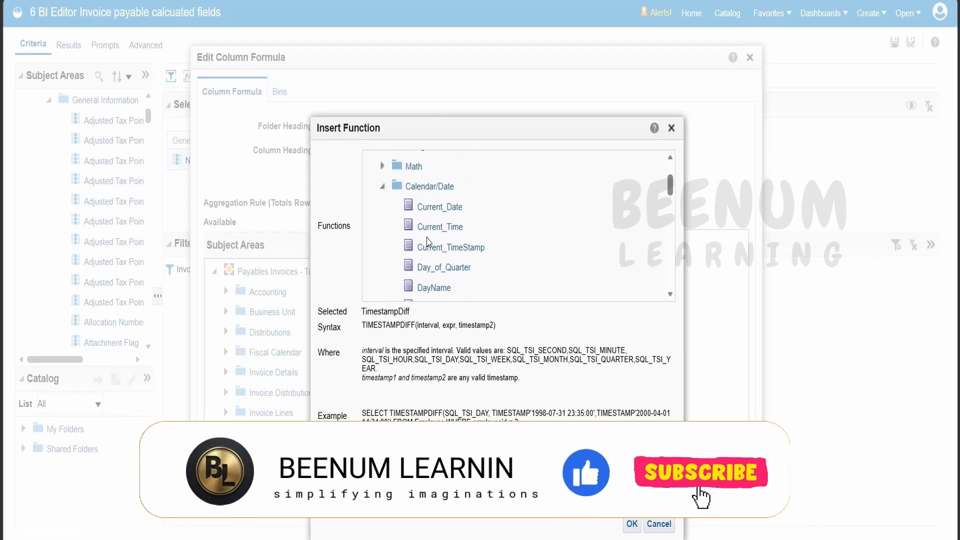
pyautogui.doubleClick(425, 206)
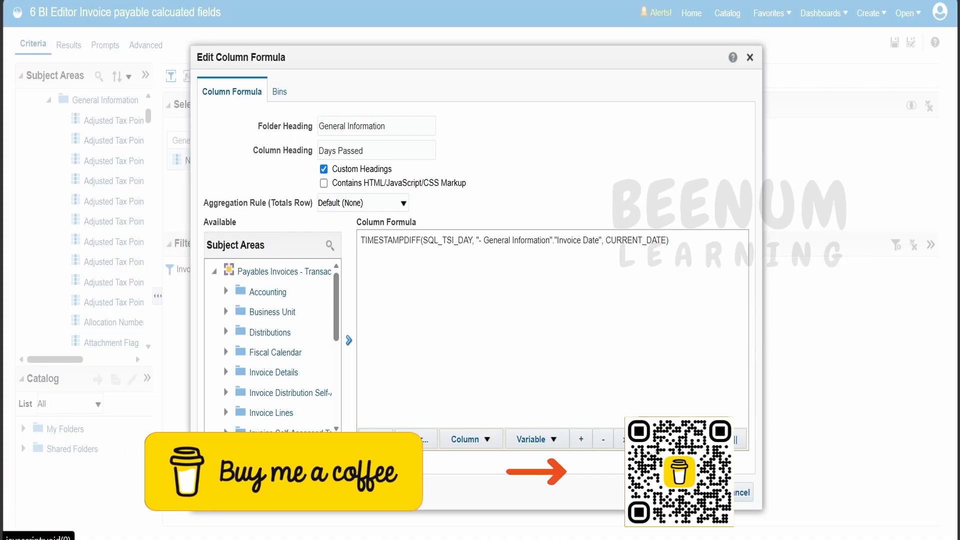
pyautogui.click(713, 498)
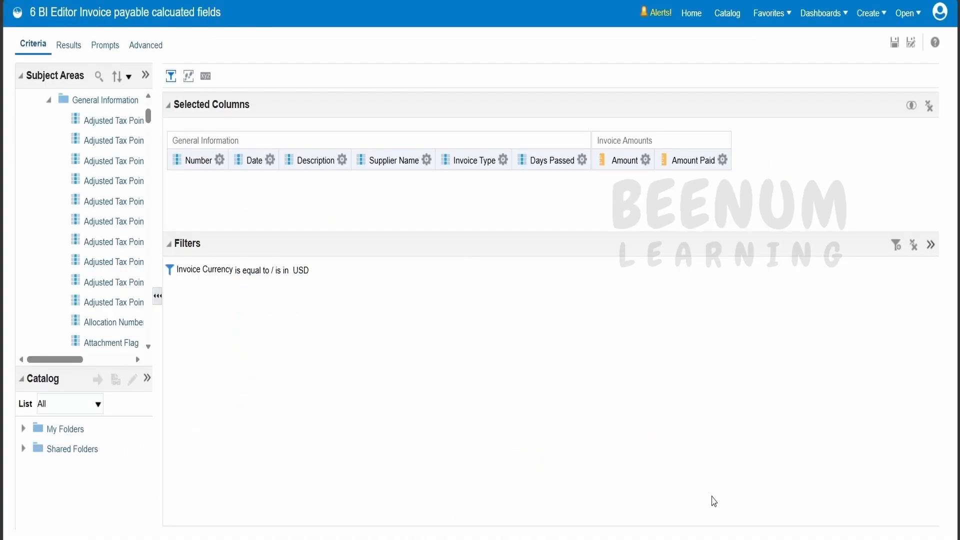
# Save the report with the new formula and display its results
pyautogui.click(342, 160)
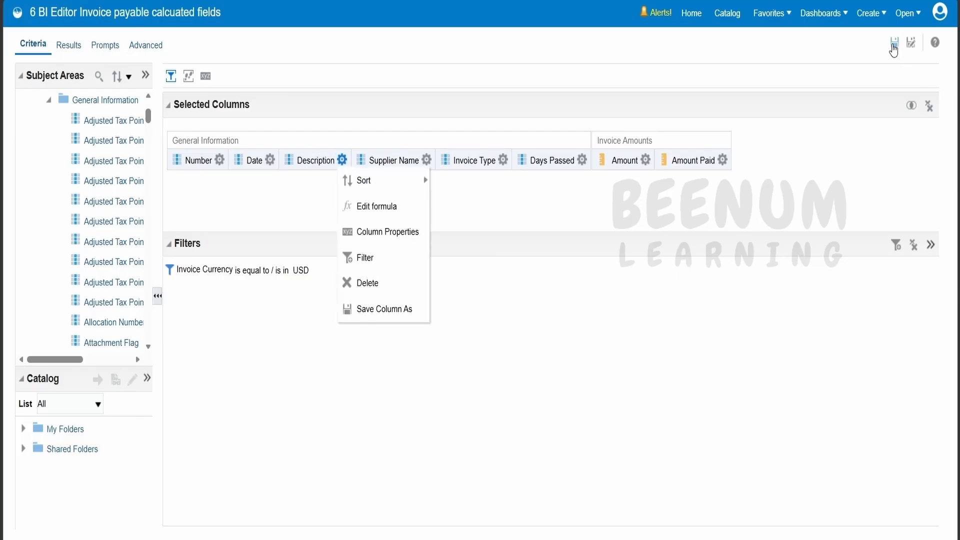
pyautogui.click(894, 46)
pyautogui.click(70, 44)
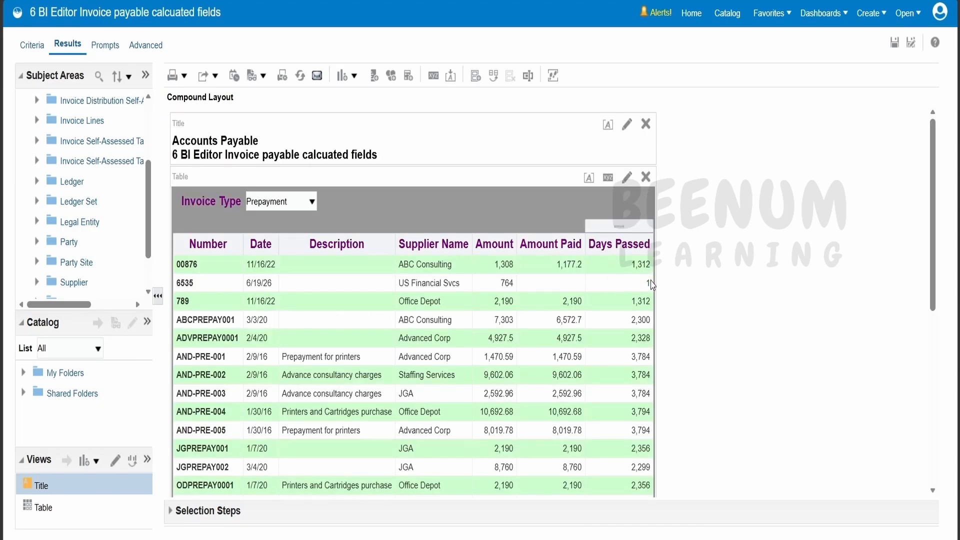
# Sort the table by the Days Passed column in descending order and review the sorted Prepayment rows
pyautogui.scroll(-5, 643, 379)
pyautogui.scroll(5, 635, 300)
pyautogui.rightClick(615, 243)
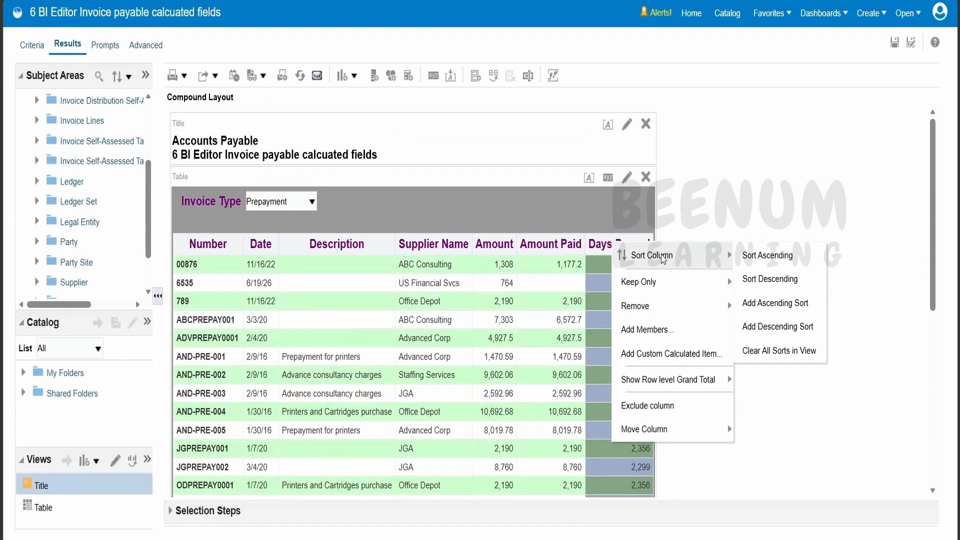
pyautogui.click(662, 257)
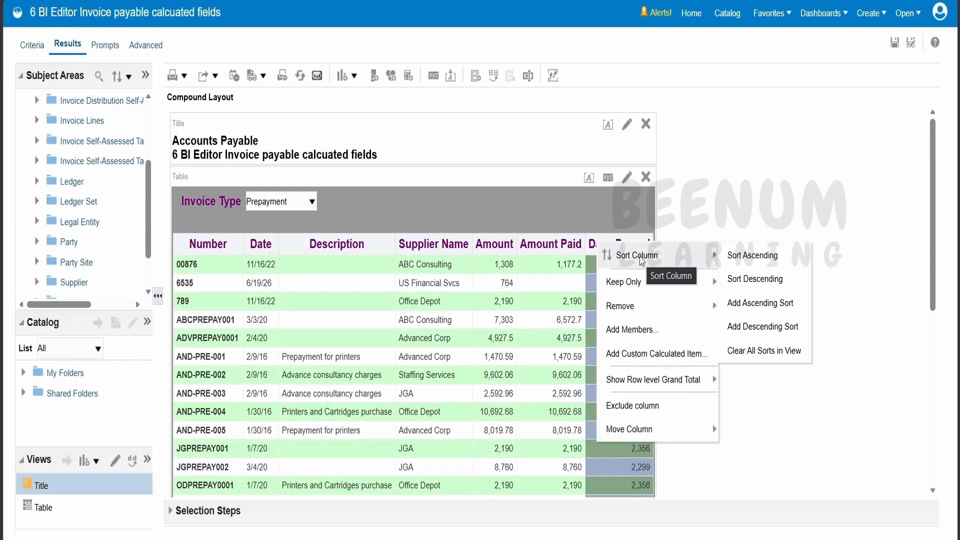
pyautogui.click(745, 279)
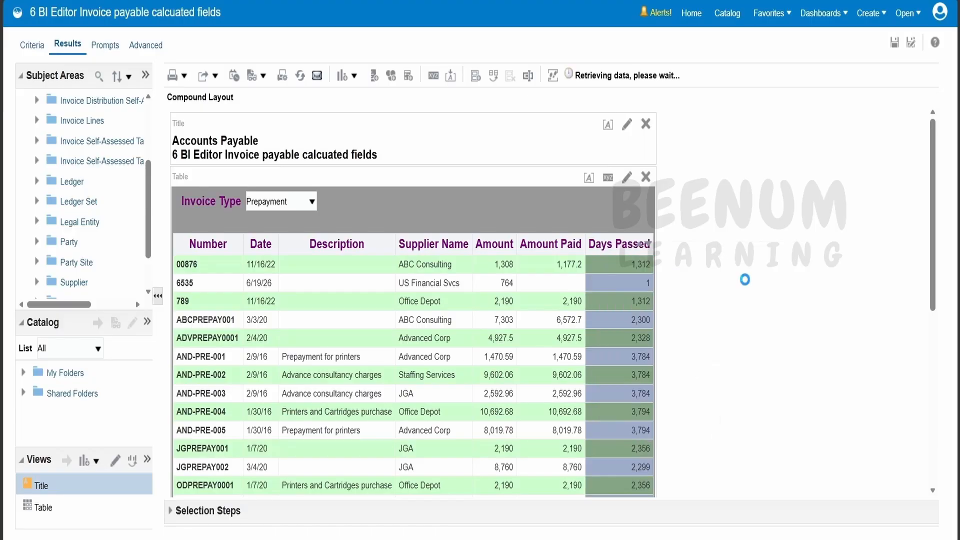
pyautogui.scroll(-8, 623, 295)
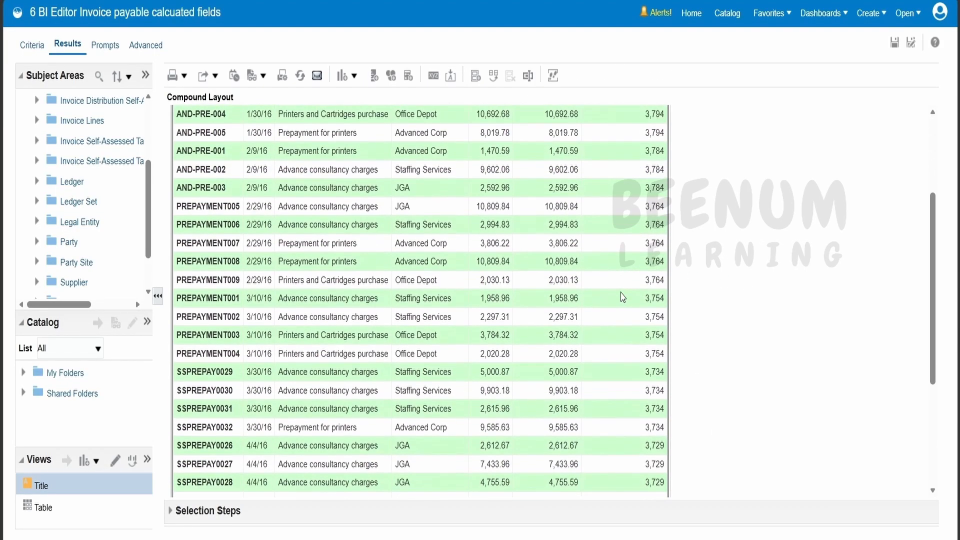
pyautogui.scroll(8, 621, 309)
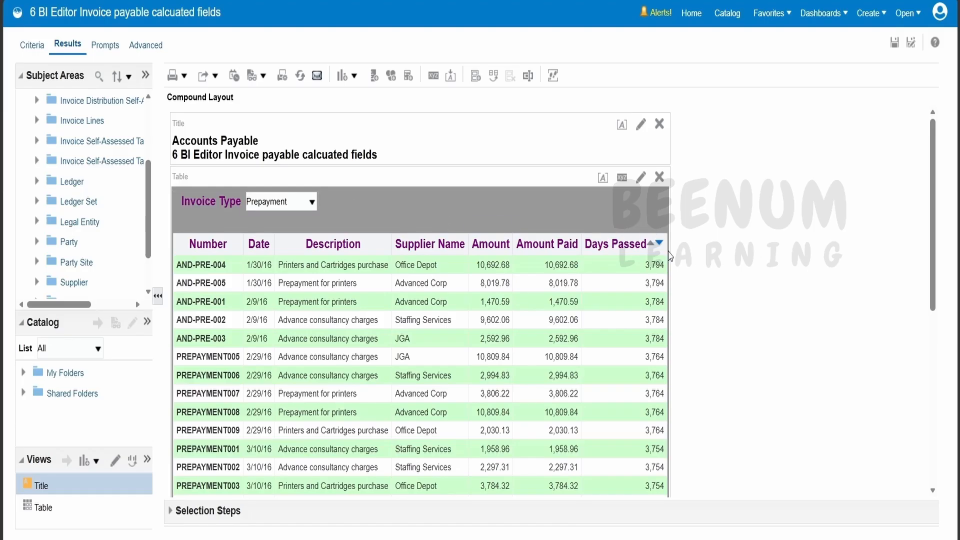
# View the sorted Debit memo invoices in 6 BI Editor Invoice payable calcuated fields from the catalog, and reopen the report for editing
pyautogui.click(311, 201)
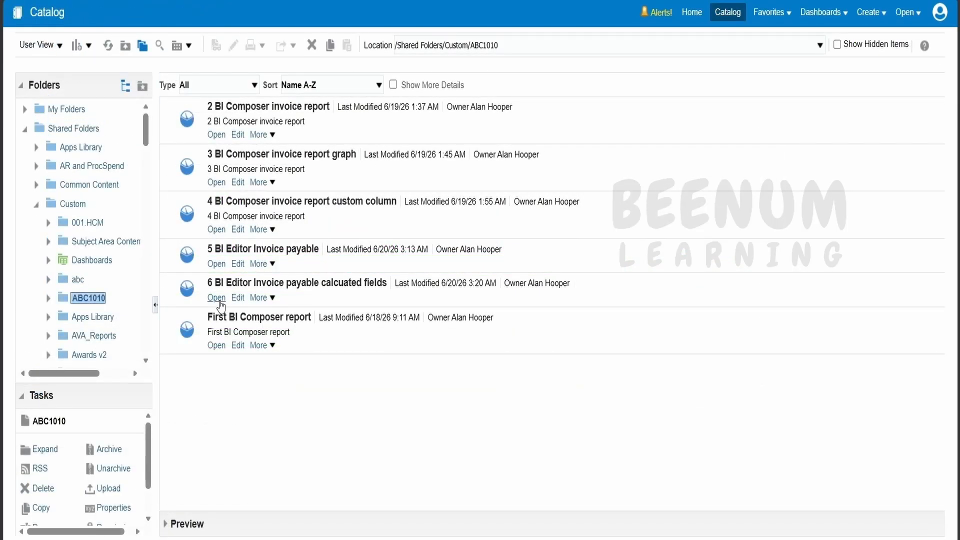
pyautogui.click(217, 298)
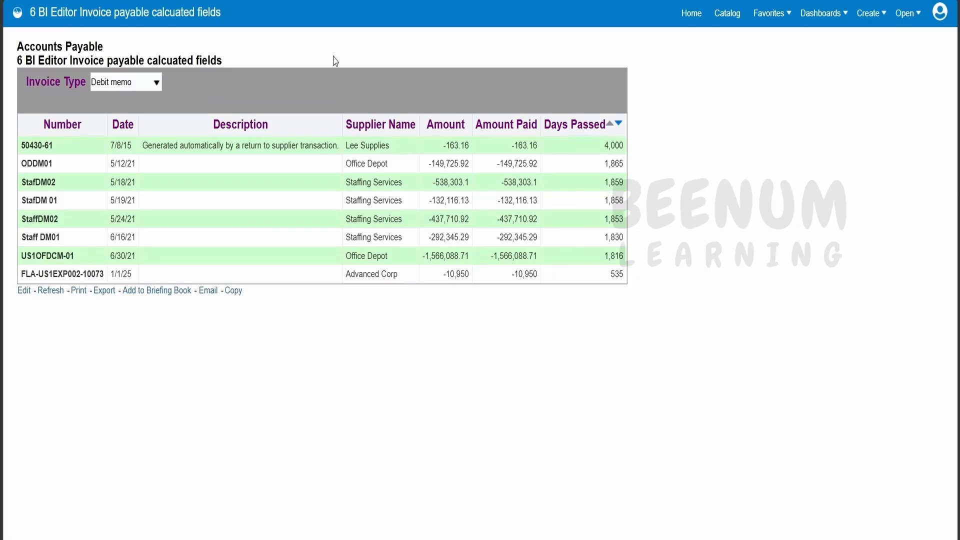
pyautogui.click(735, 15)
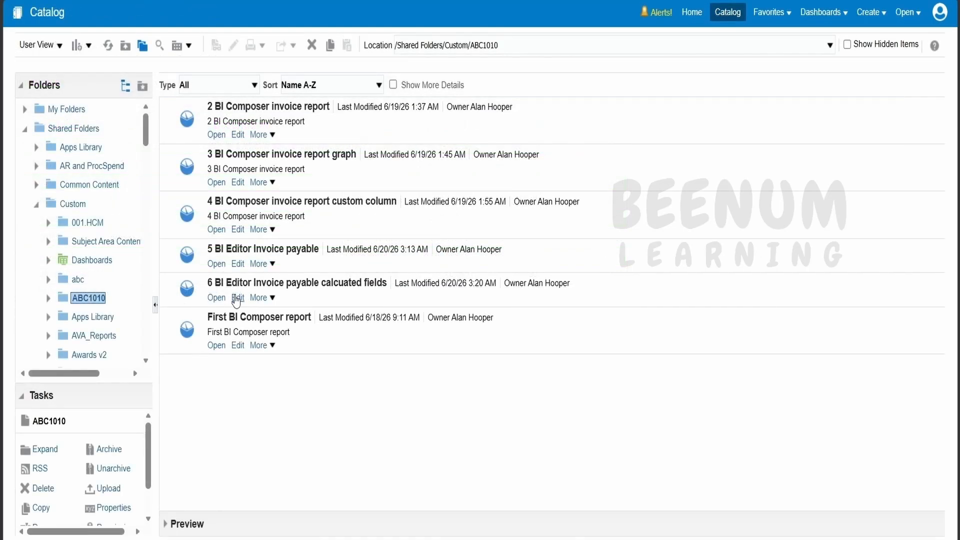
pyautogui.click(237, 298)
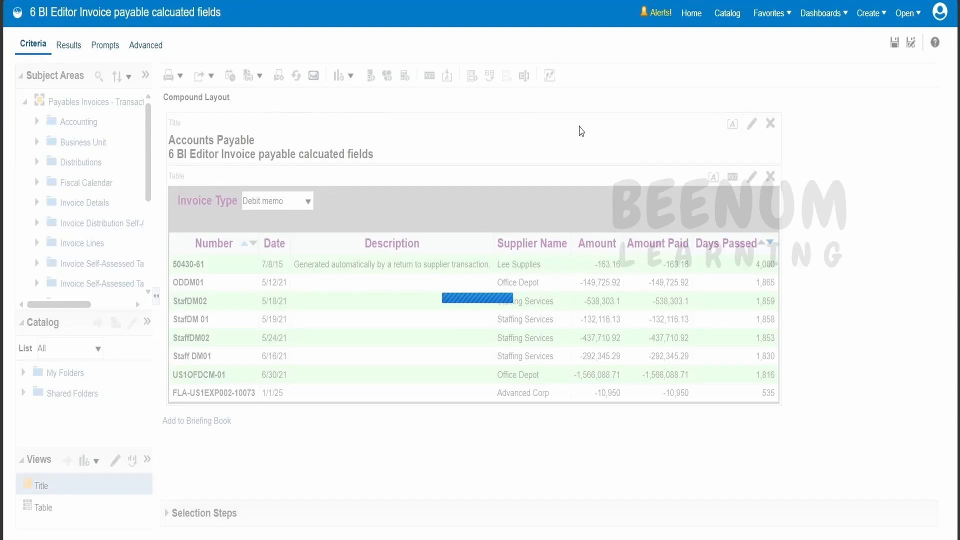
pyautogui.click(720, 162)
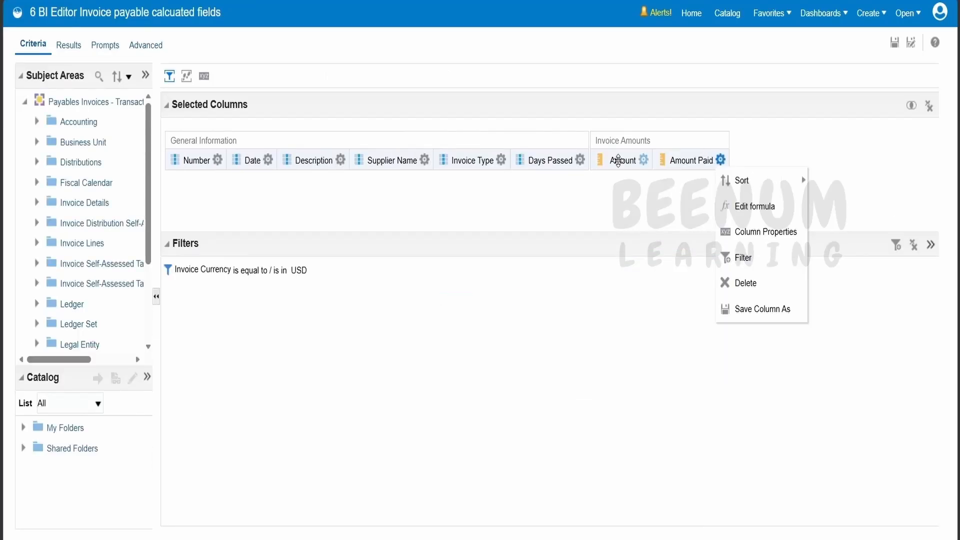
pyautogui.click(643, 160)
pyautogui.click(897, 247)
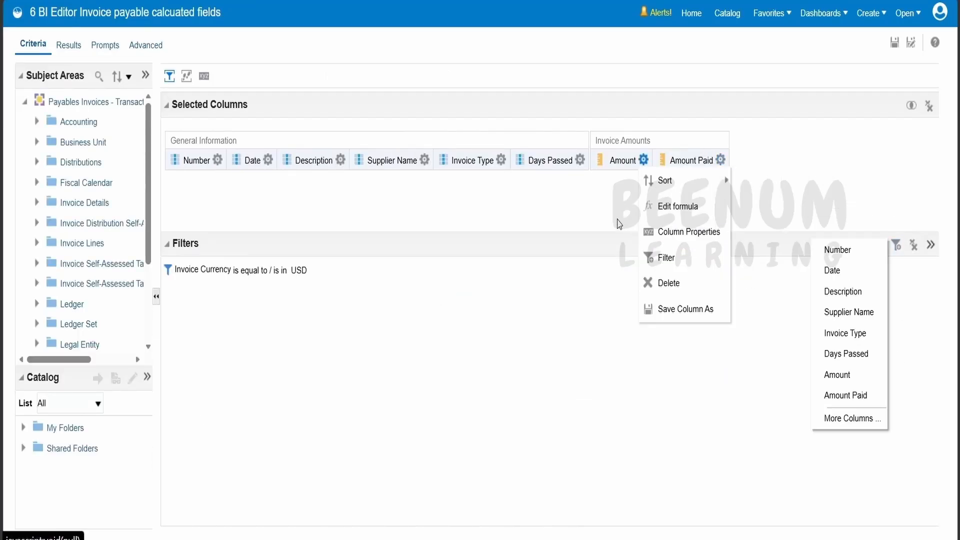
# Add a filter on the Days Passed column with the operator is greater than and the value 3000
pyautogui.click(578, 160)
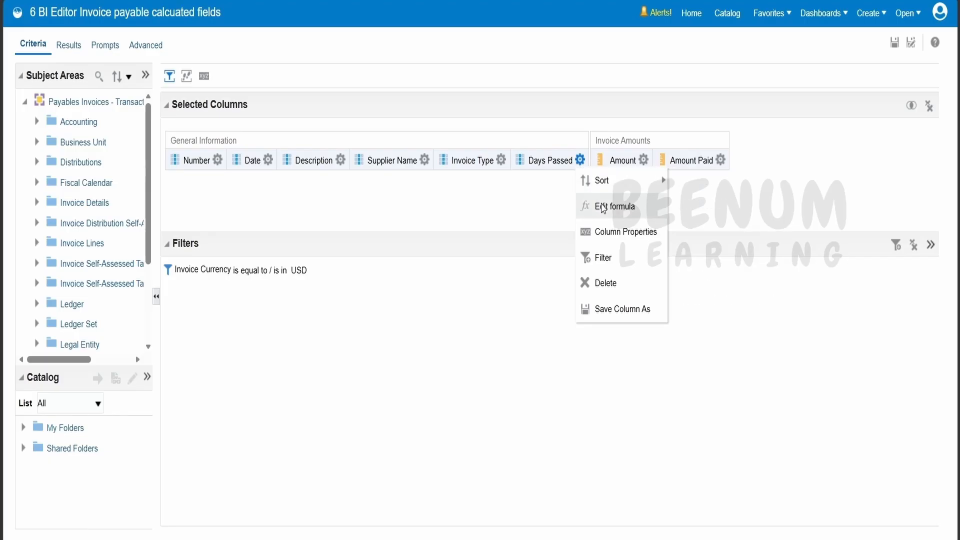
pyautogui.click(602, 258)
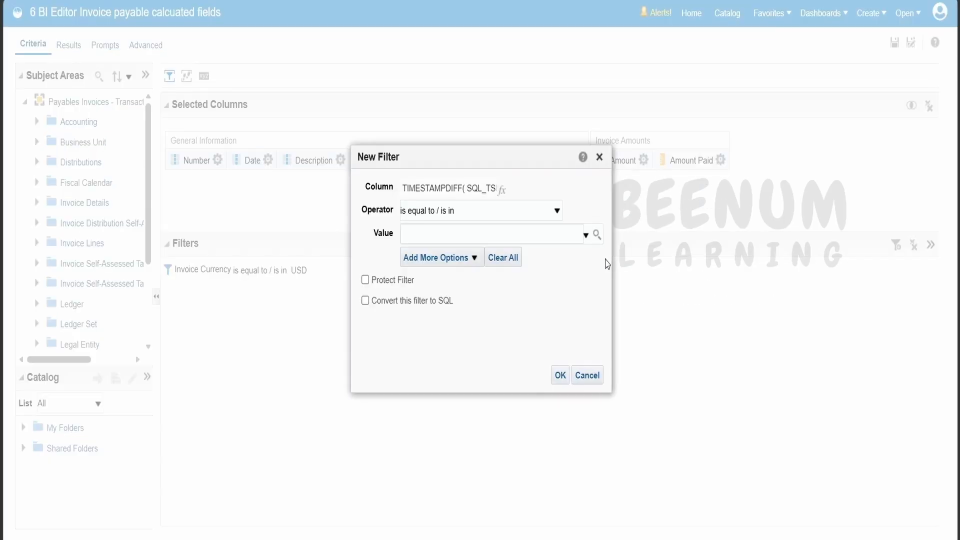
pyautogui.click(489, 211)
pyautogui.click(457, 288)
pyautogui.click(452, 239)
pyautogui.write('3000')
pyautogui.click(559, 374)
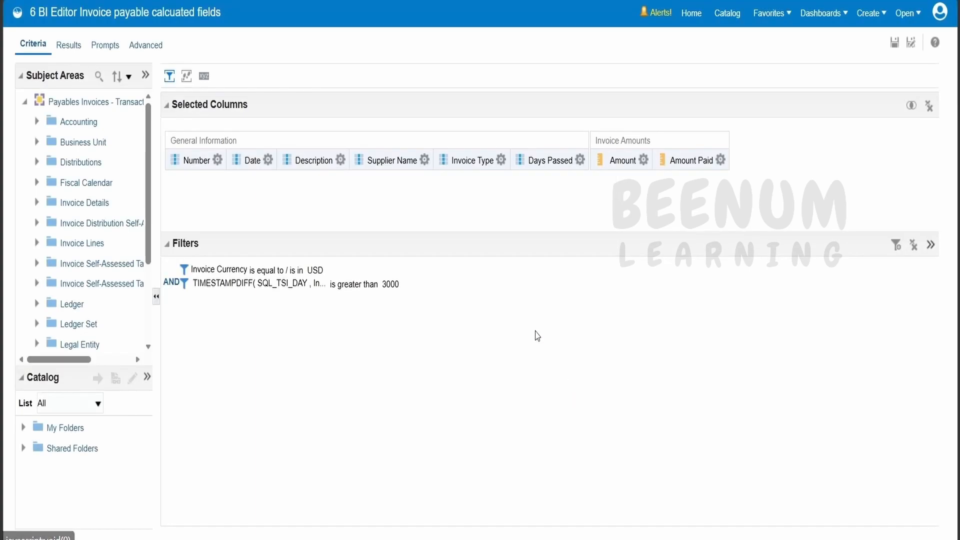
# Display the filtered results and review the Payment request and Standard invoices by switching the Invoice Type prompt
pyautogui.click(63, 46)
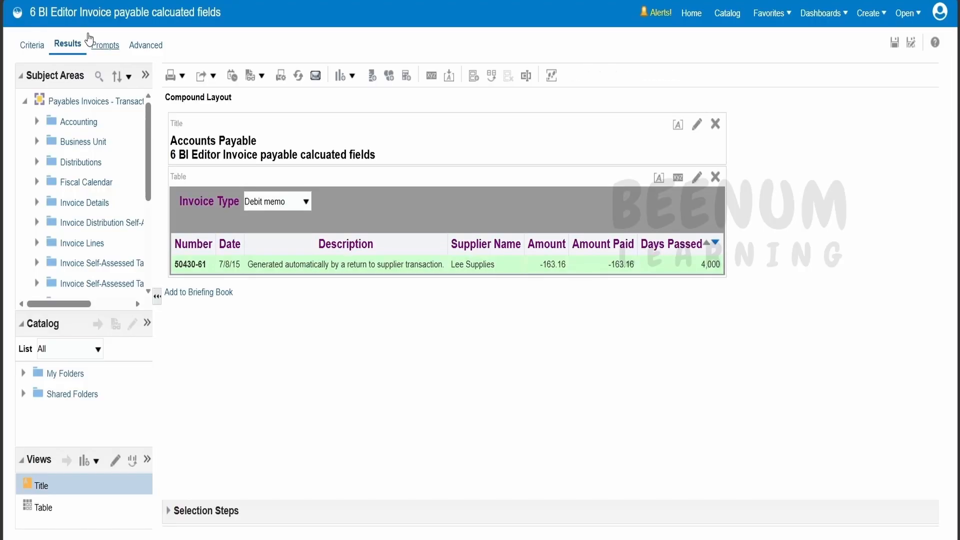
pyautogui.click(305, 201)
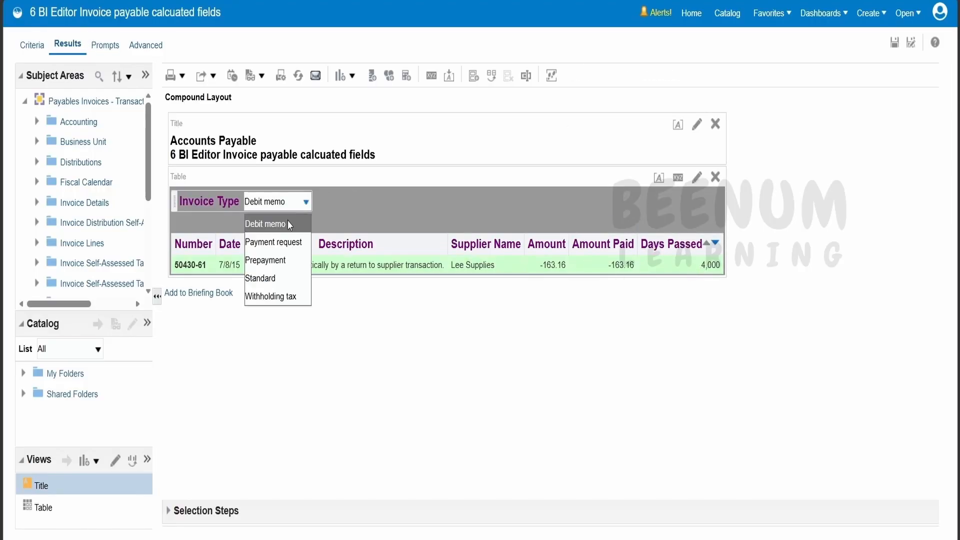
pyautogui.click(286, 220)
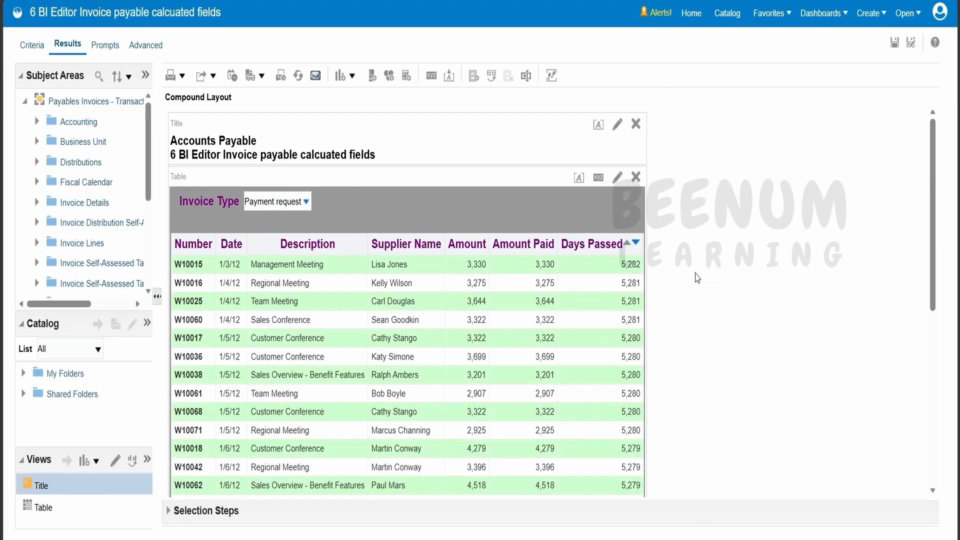
pyautogui.scroll(-5, 635, 315)
pyautogui.scroll(5, 636, 315)
pyautogui.click(260, 206)
pyautogui.click(270, 280)
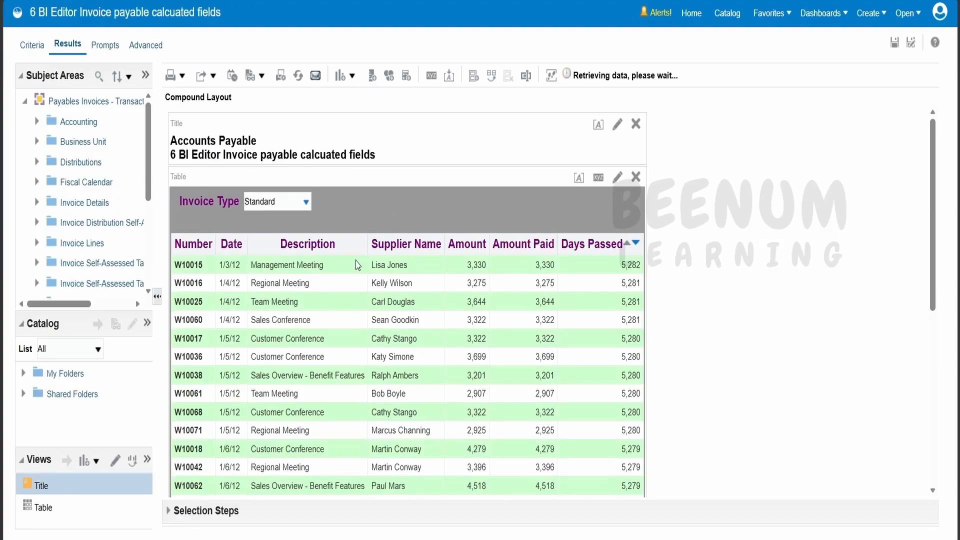
# Set the Invoice Type to Withholding tax and check the Days Passed values of its filtered rows
pyautogui.click(280, 201)
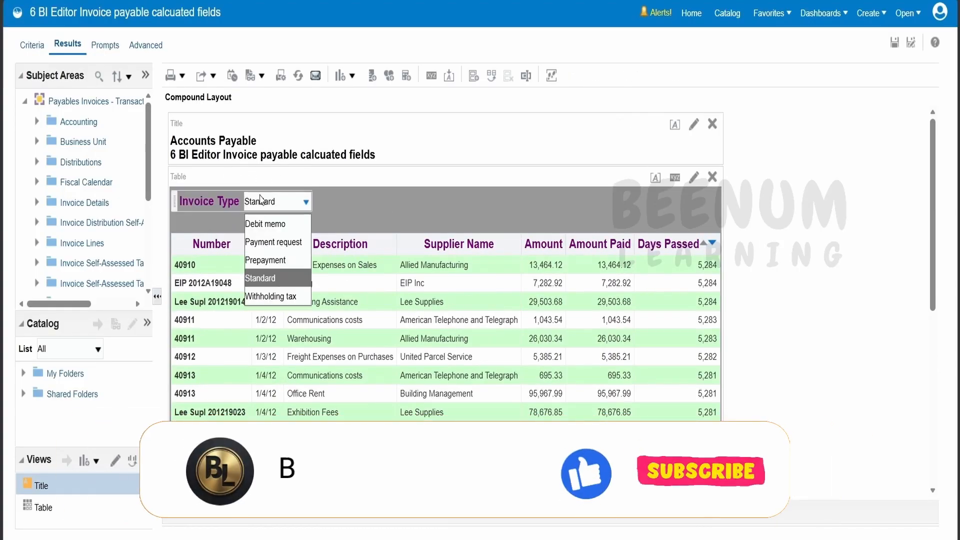
pyautogui.click(270, 291)
pyautogui.scroll(-3, 400, 350)
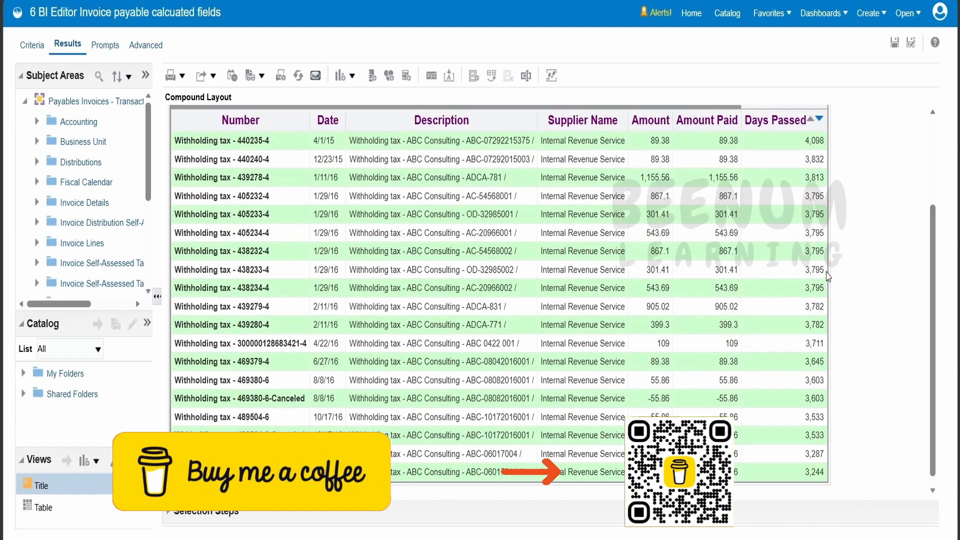
pyautogui.scroll(3, 650, 455)
pyautogui.scroll(-2, 807, 452)
pyautogui.scroll(2, 807, 453)
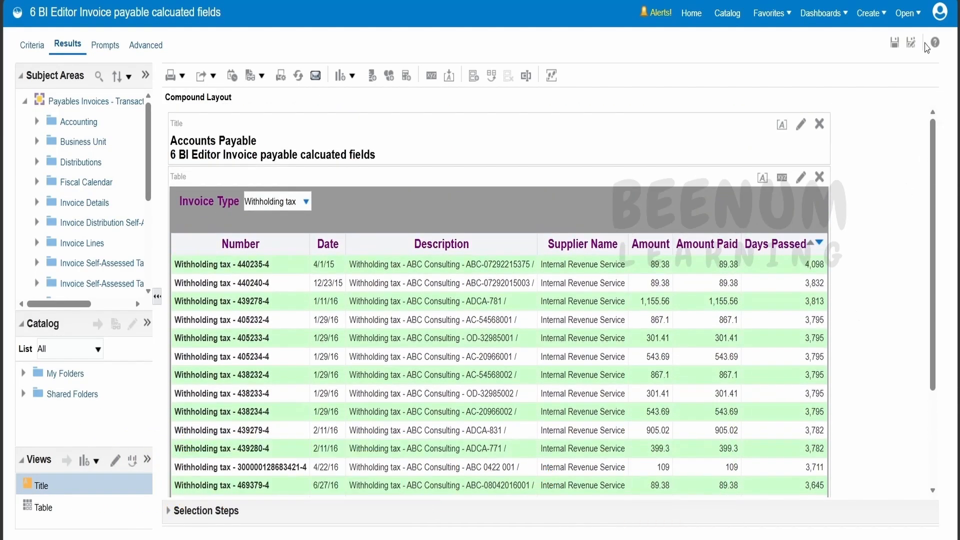
# Save the filtered report and open 6 BI Editor Invoice payable calcuated fields from the ABC1010 catalog folder
pyautogui.click(894, 44)
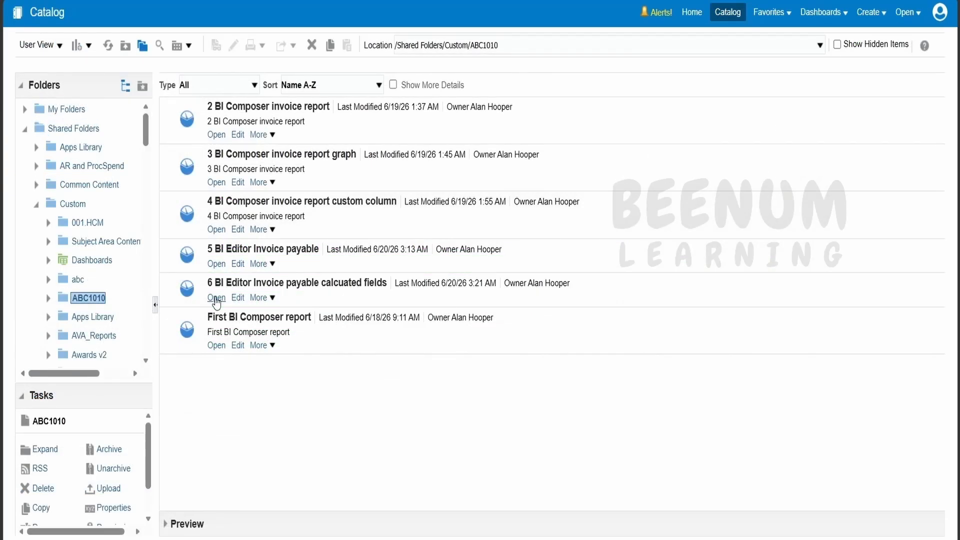
pyautogui.click(216, 299)
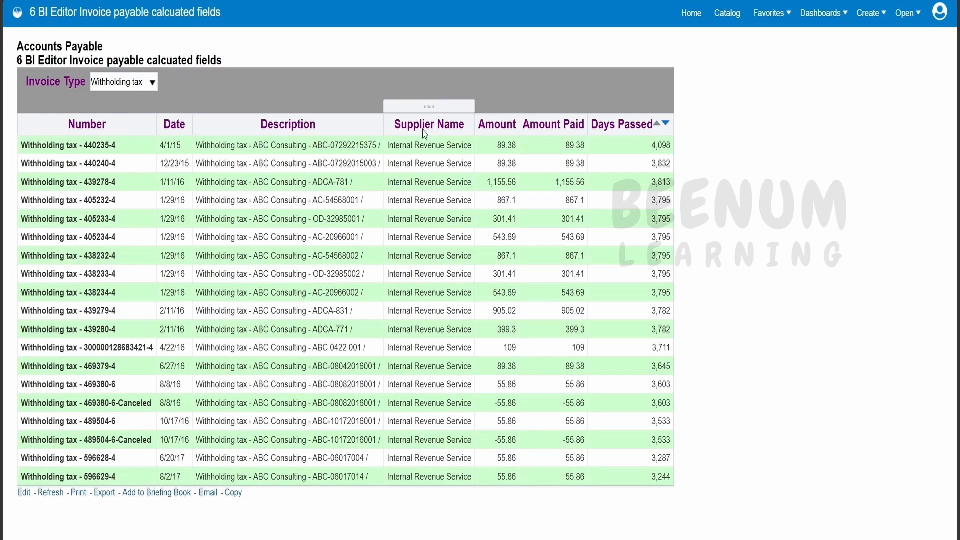